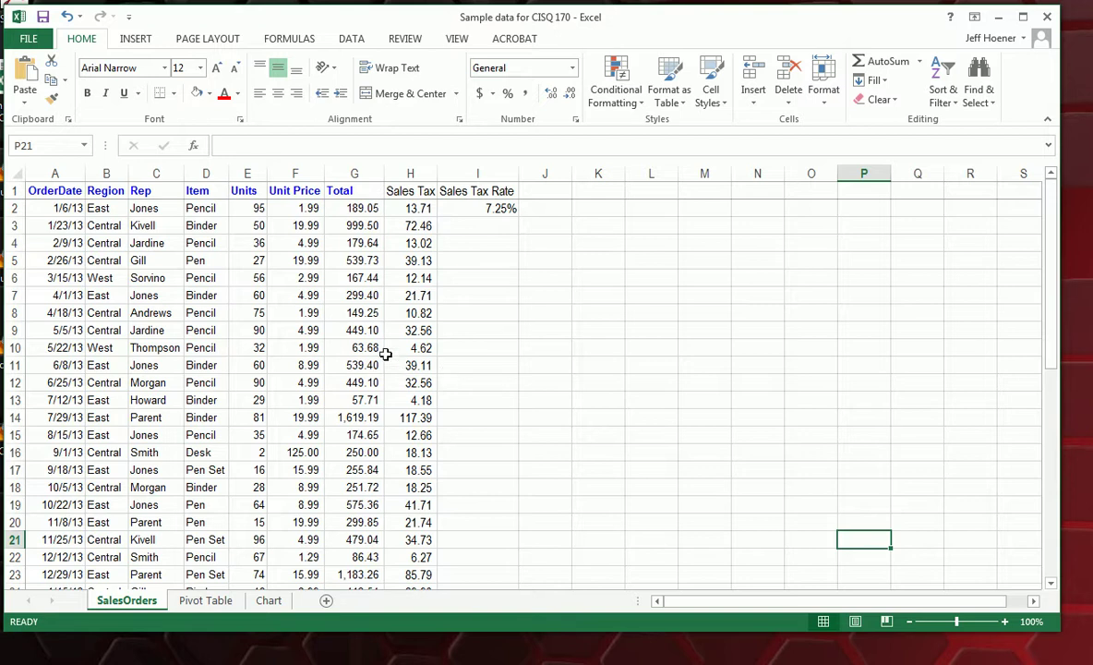
# - Compare the fonts of the Unit Price and Sales Tax cells, including H2's formula
pyautogui.click(409, 209)
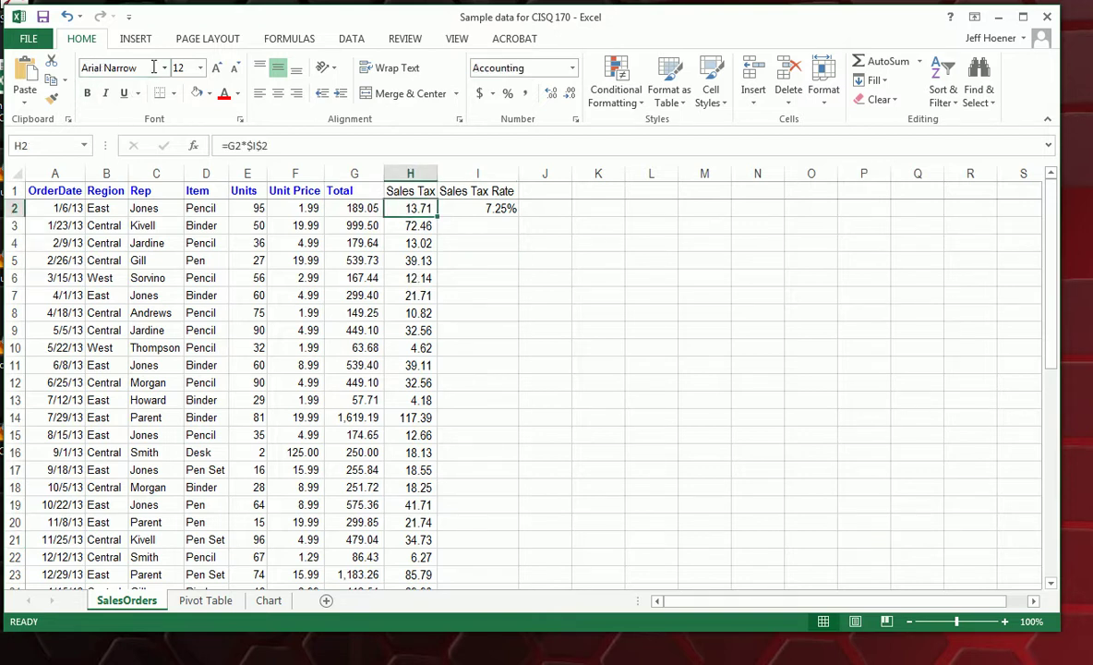
pyautogui.click(308, 208)
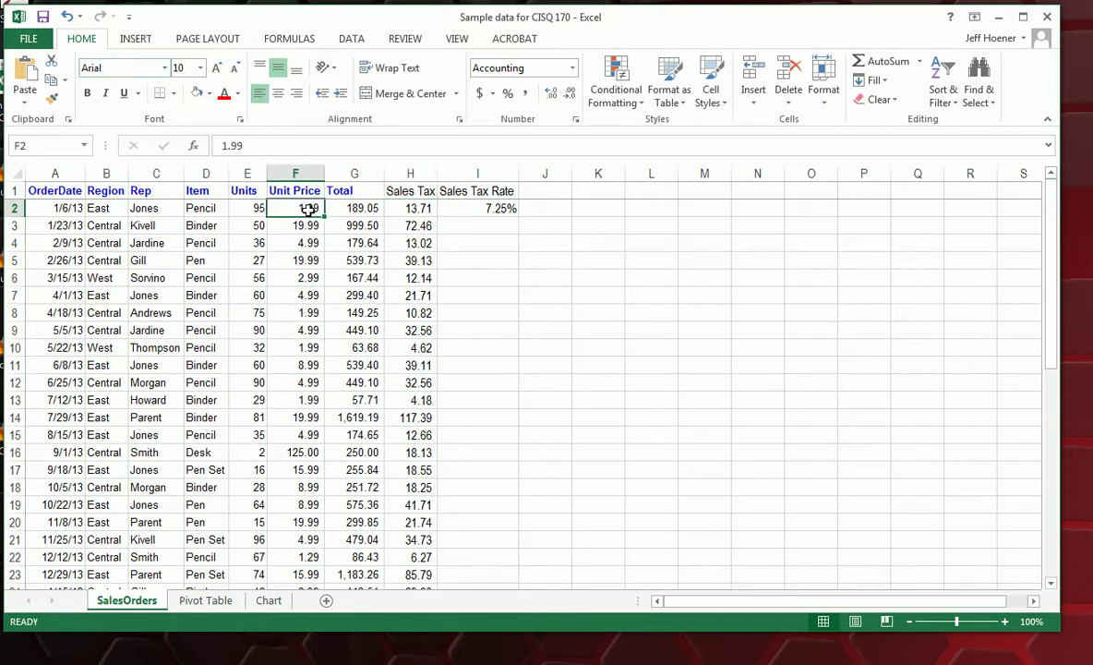
pyautogui.click(414, 213)
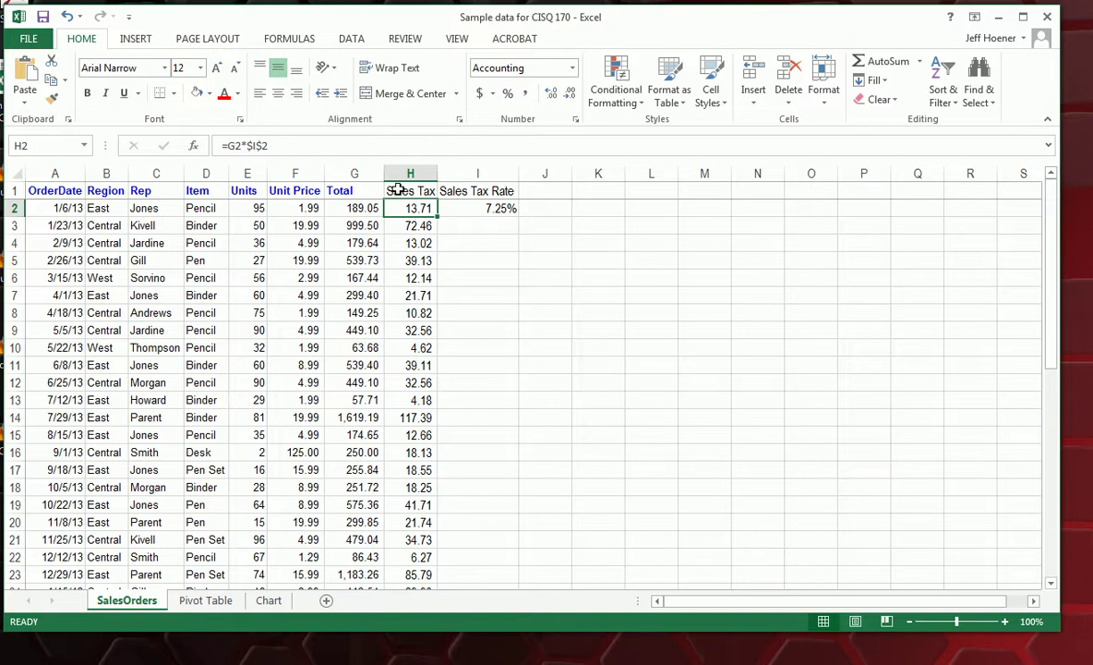
# - Set the Sales Tax and Sales Tax Rate cells H1:I45 to Arial, size 10
pyautogui.moveTo(397, 190); pyautogui.dragTo(479, 543)
pyautogui.click(166, 69)
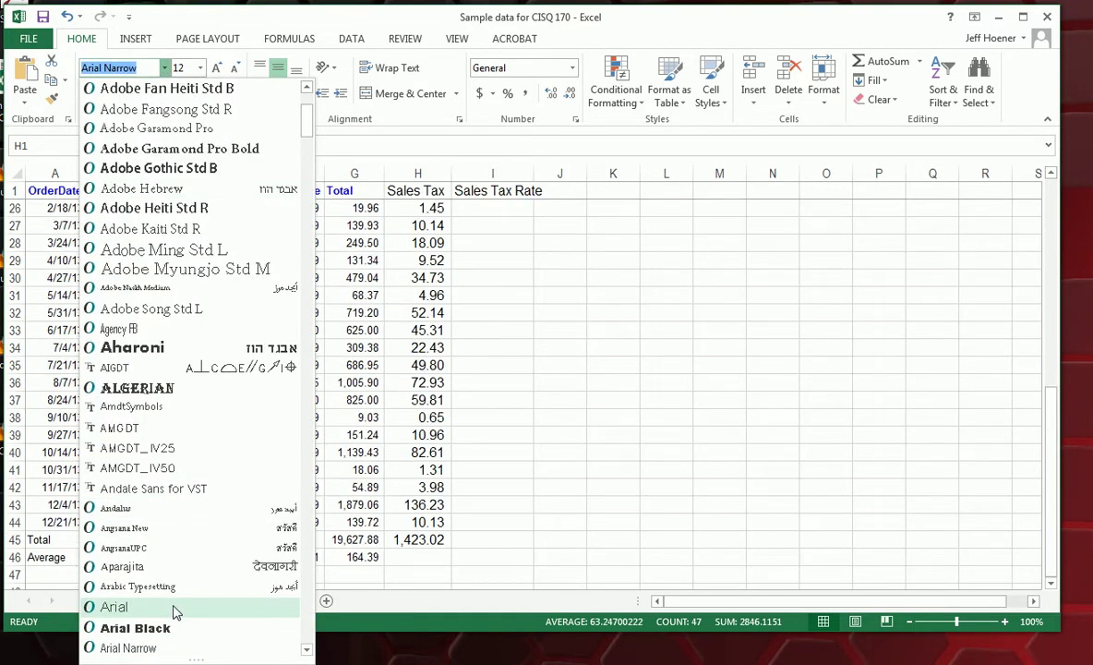
pyautogui.click(175, 608)
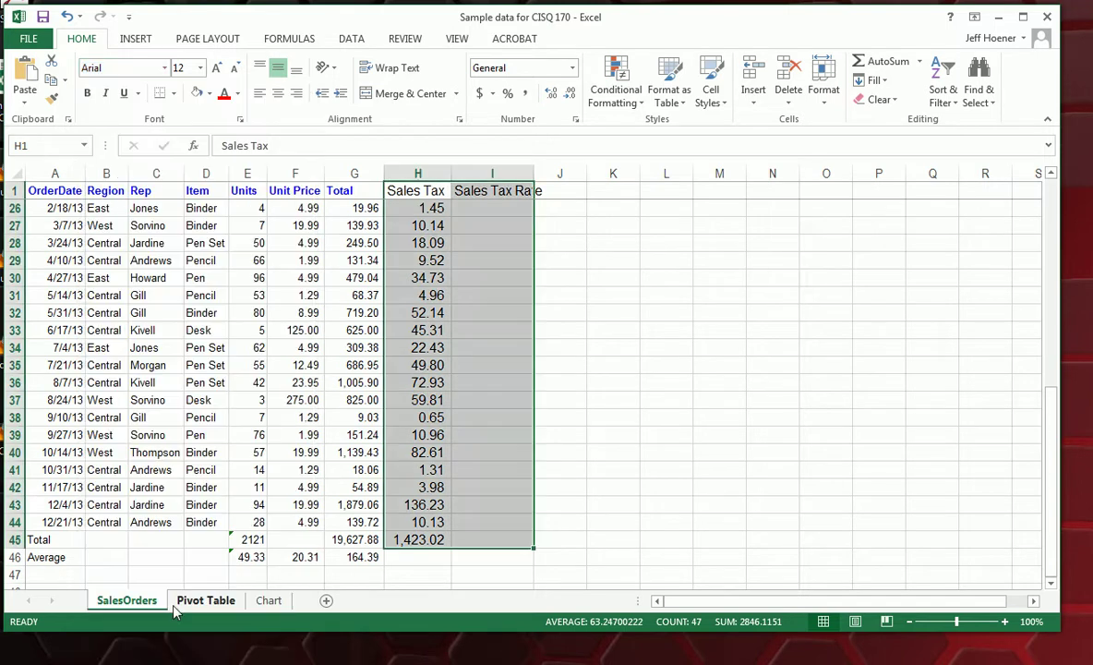
pyautogui.click(200, 70)
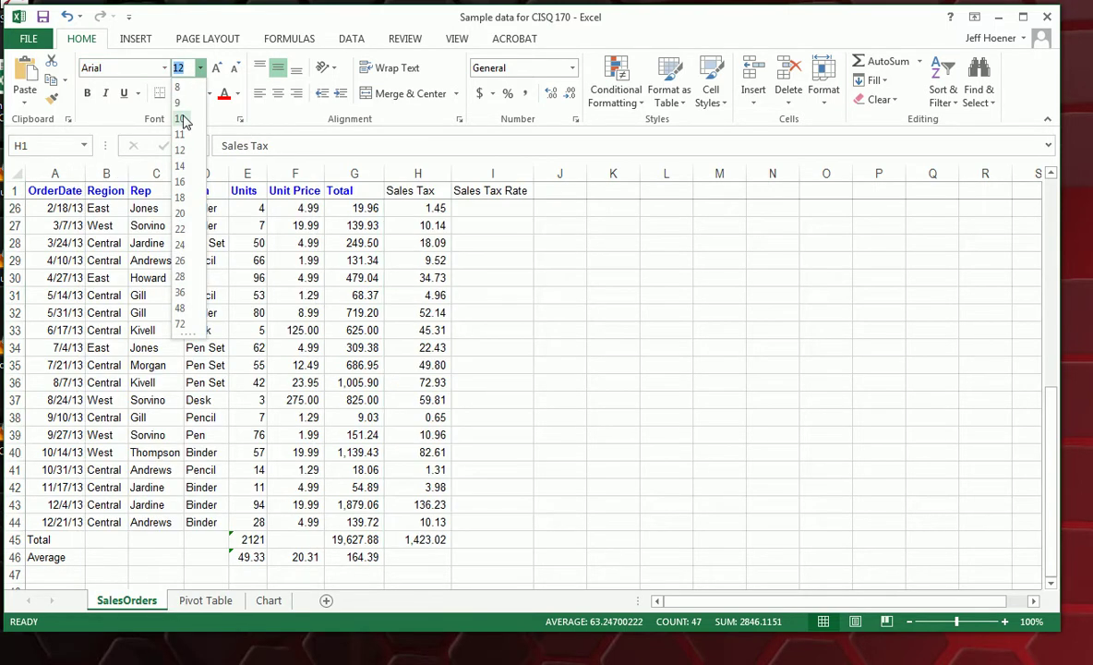
pyautogui.click(182, 119)
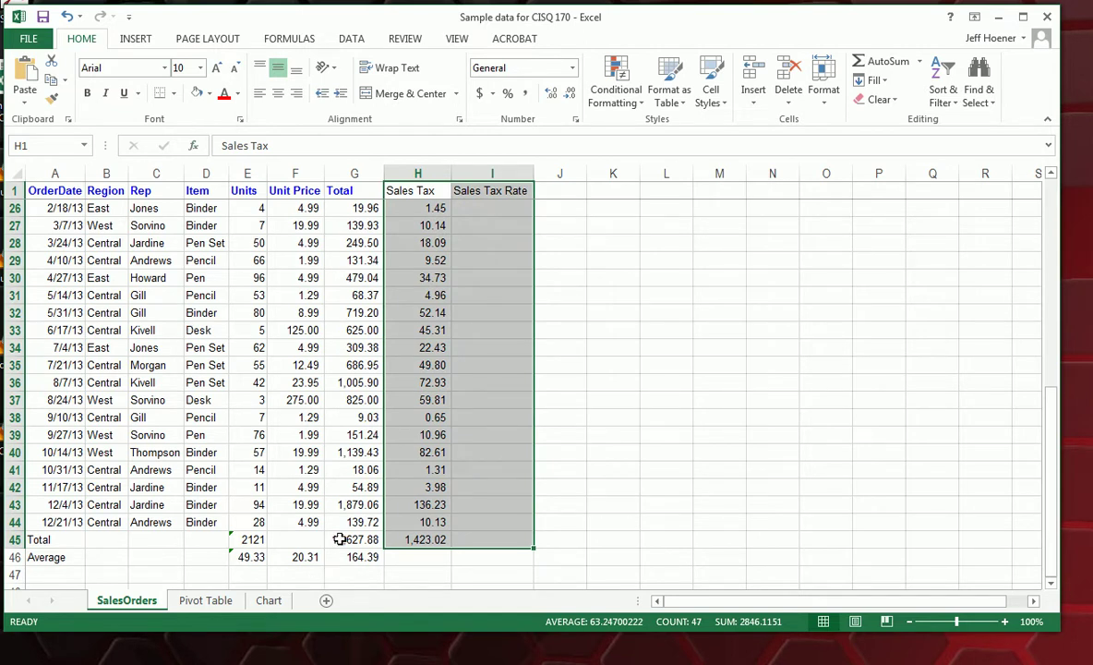
pyautogui.click(250, 486)
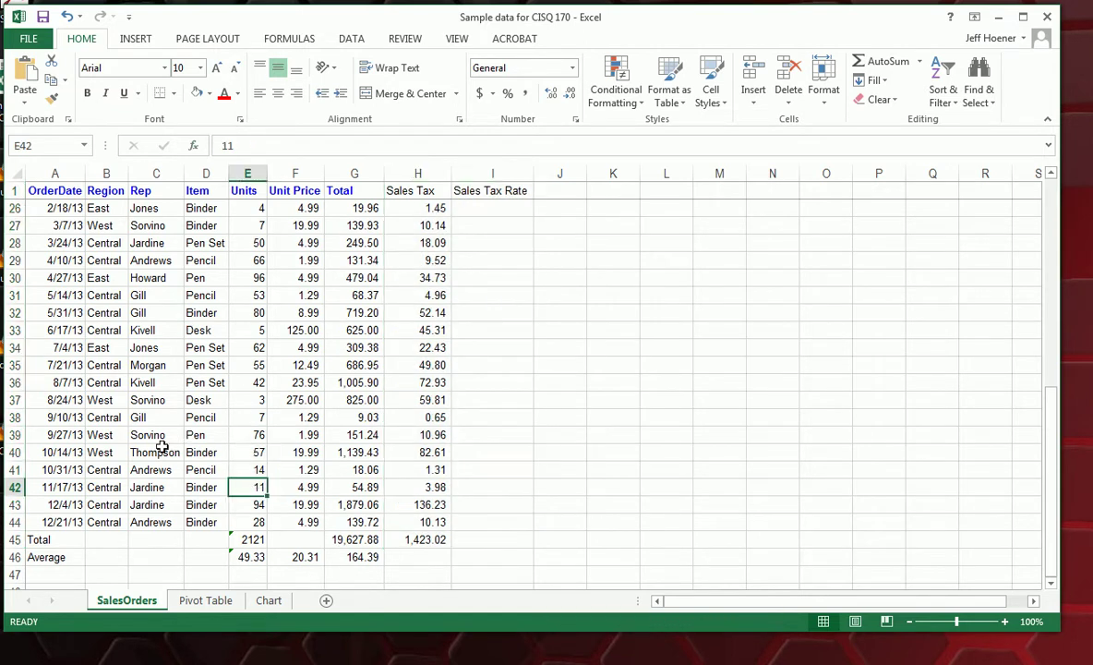
pyautogui.scroll(8, 161, 447)
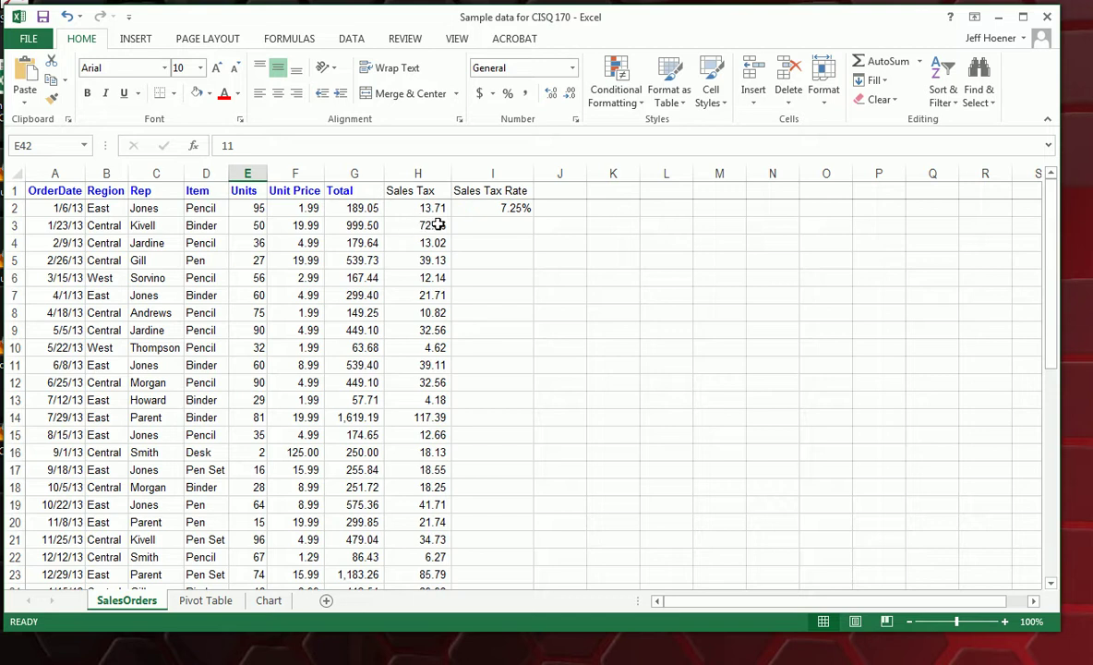
# - Fill A3:H3 with Blue, Accent 1, Lighter 80%
pyautogui.click(439, 225)
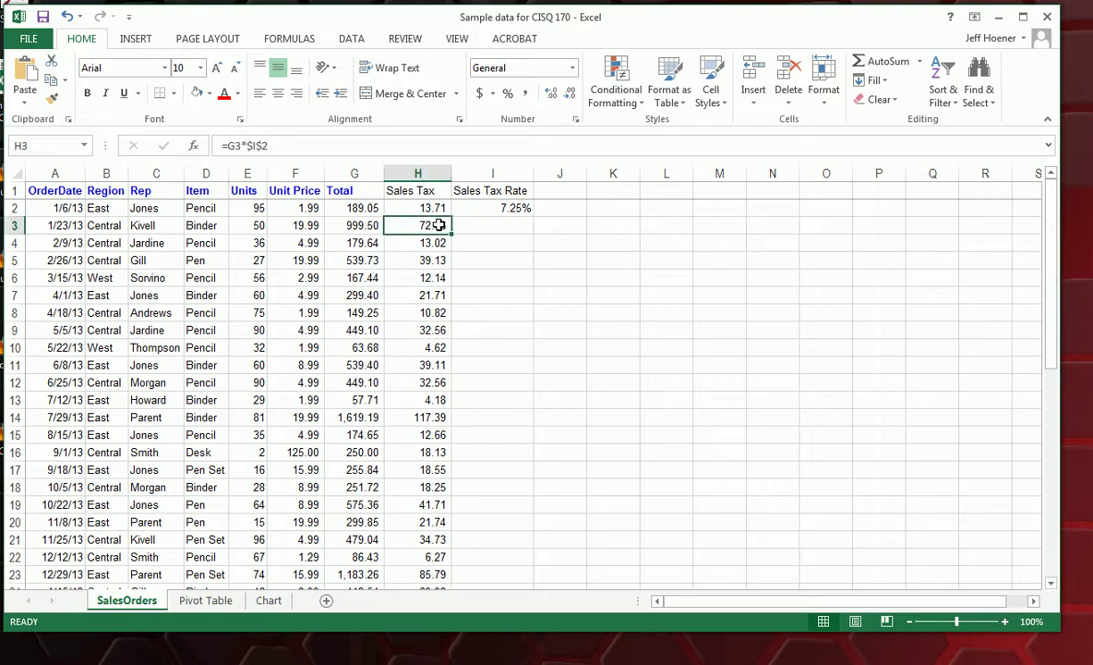
pyautogui.moveTo(439, 225); pyautogui.dragTo(62, 223)
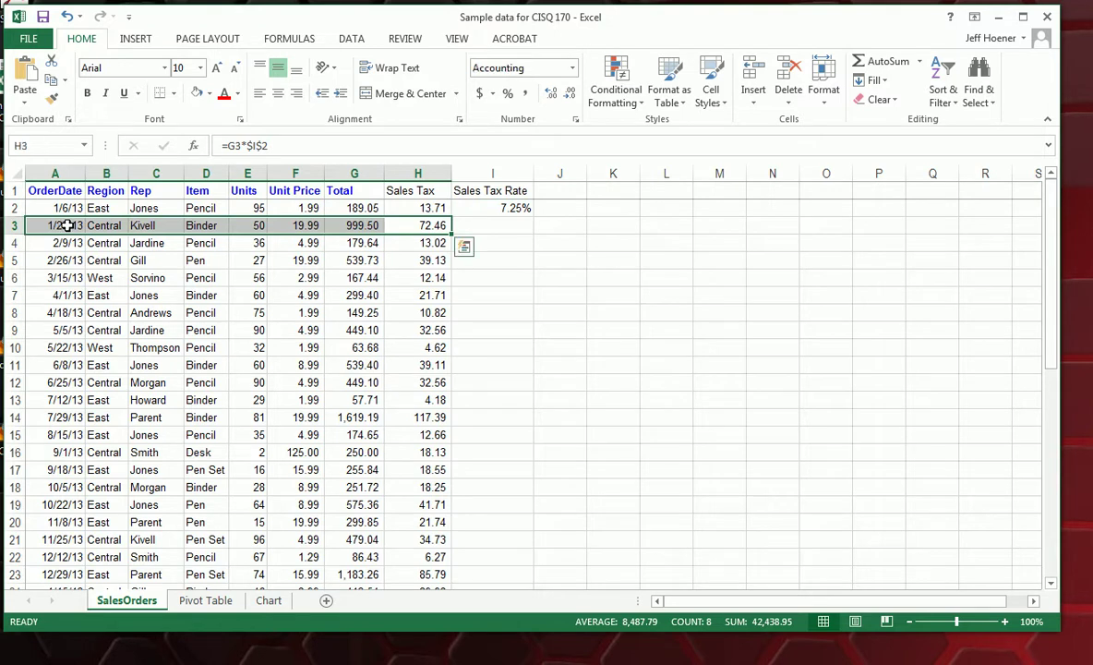
pyautogui.click(209, 95)
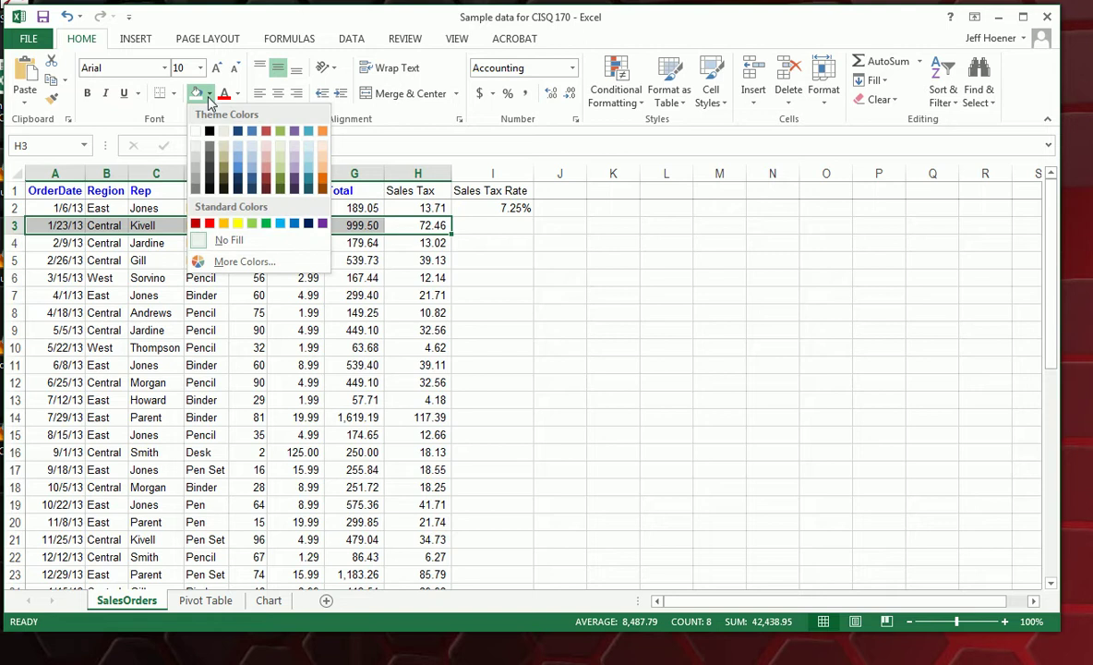
pyautogui.click(251, 150)
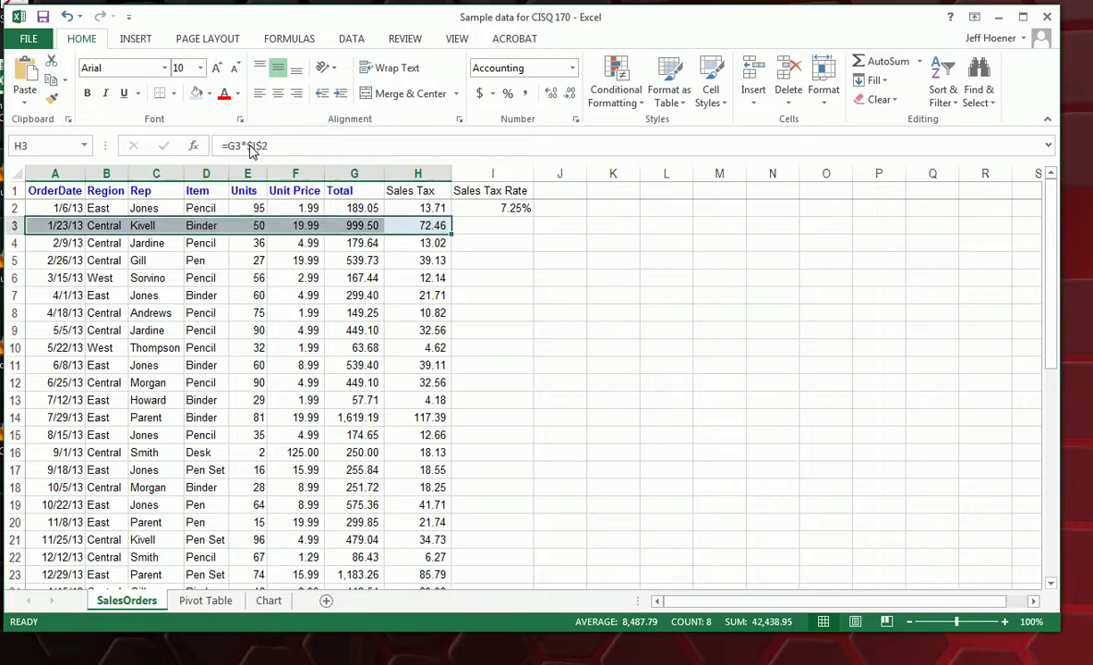
# - Copy row 3's light blue shading to row 5, then lock Format Painter on row 3
pyautogui.click(54, 100)
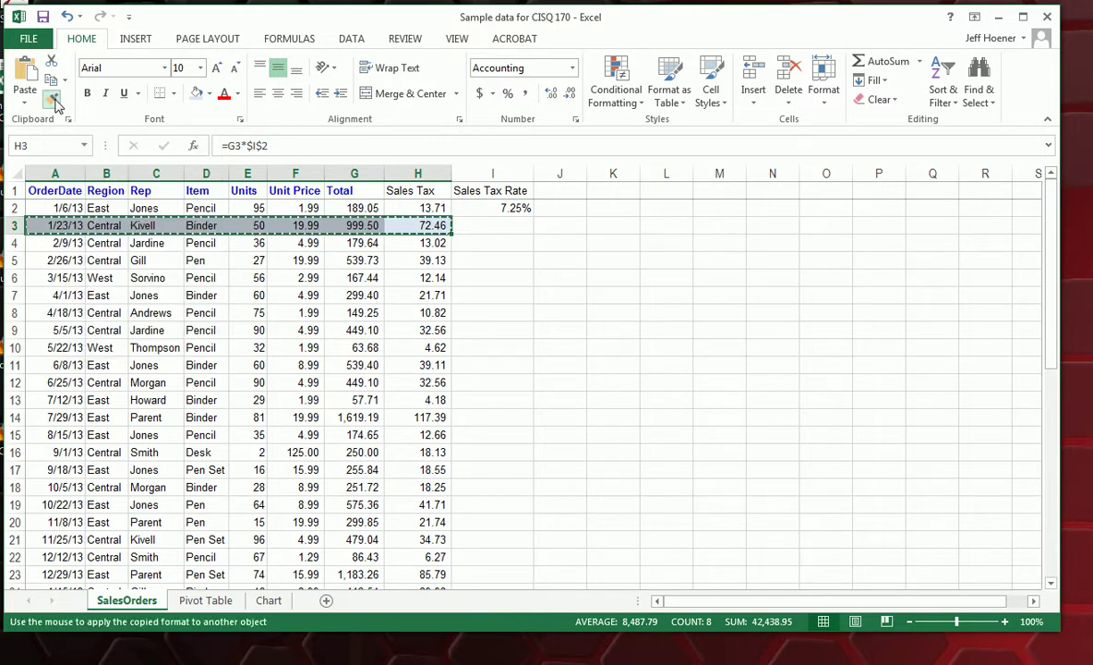
pyautogui.click(46, 261)
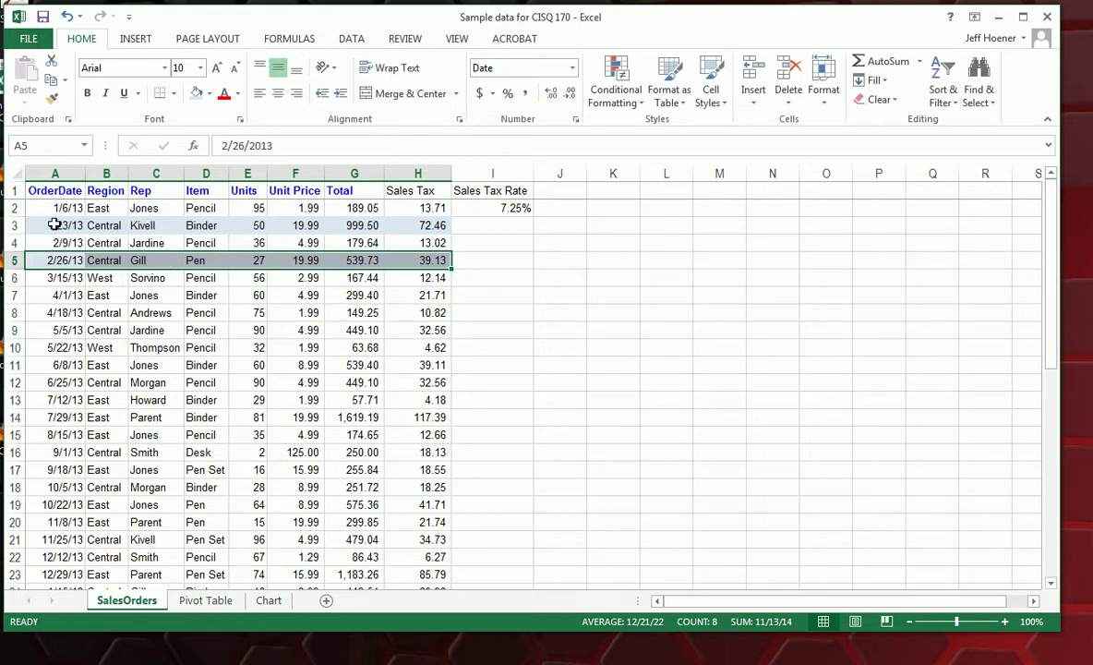
pyautogui.moveTo(55, 225); pyautogui.dragTo(405, 232)
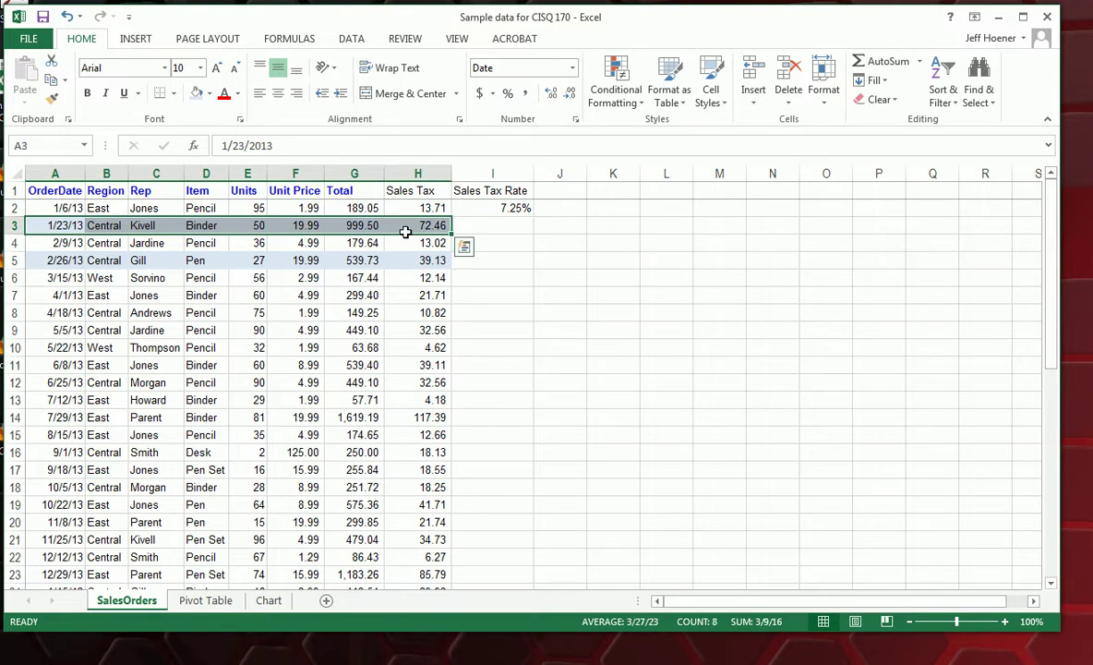
pyautogui.click(51, 97)
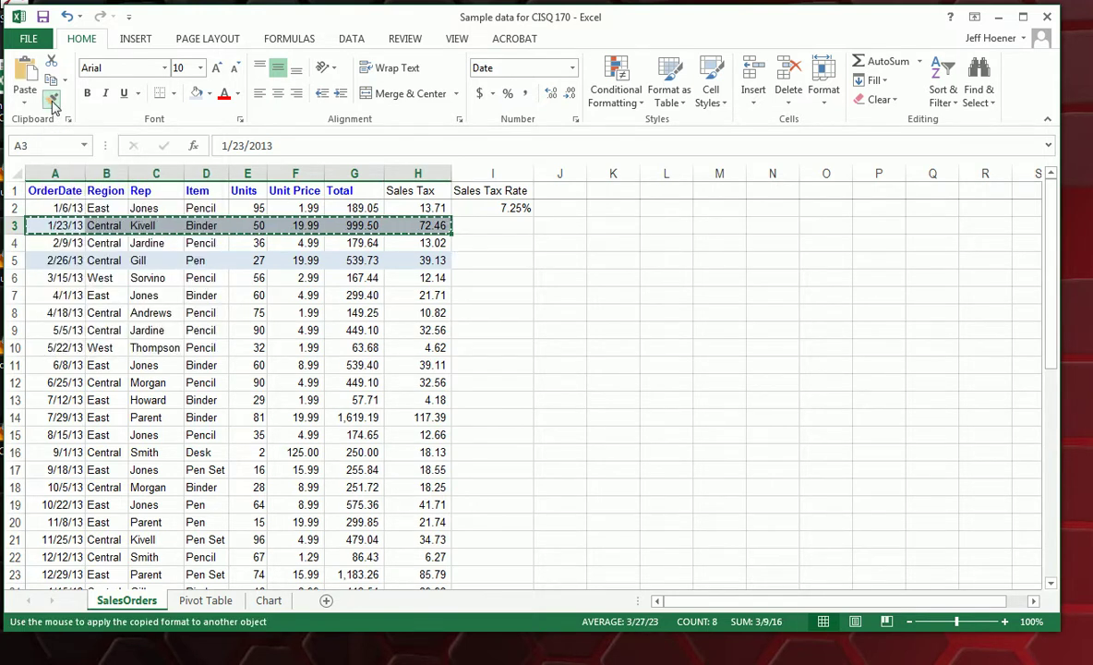
# - Shade rows 7, 9, 11, 13, 15, 17, 19, 21 and 23 like row 3
pyautogui.click(46, 295)
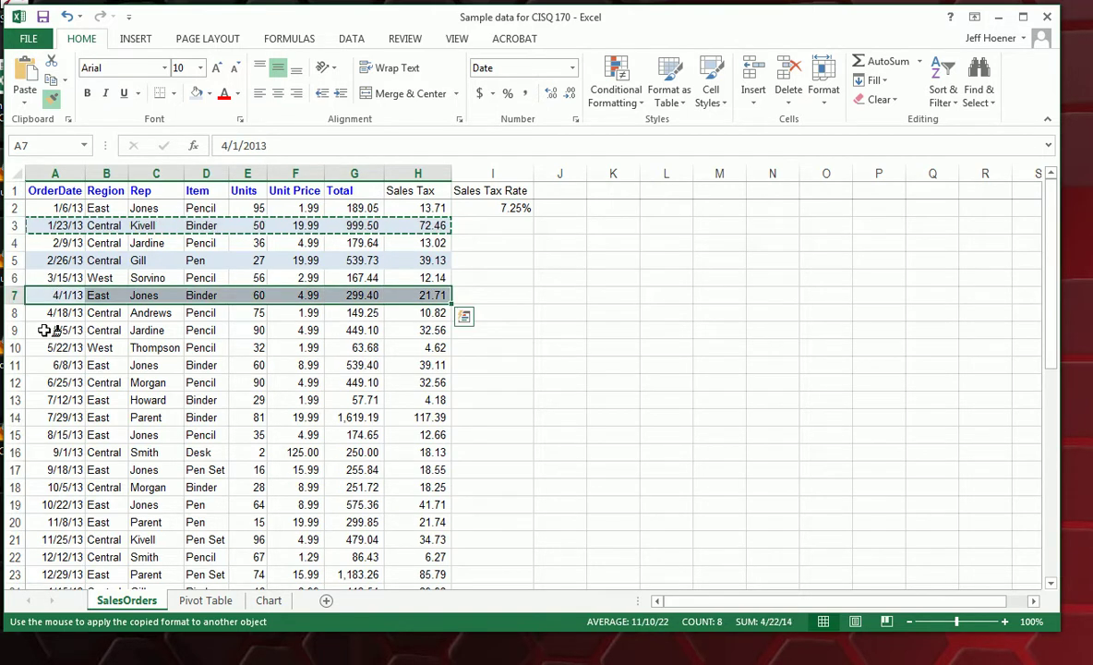
pyautogui.click(46, 330)
pyautogui.click(46, 365)
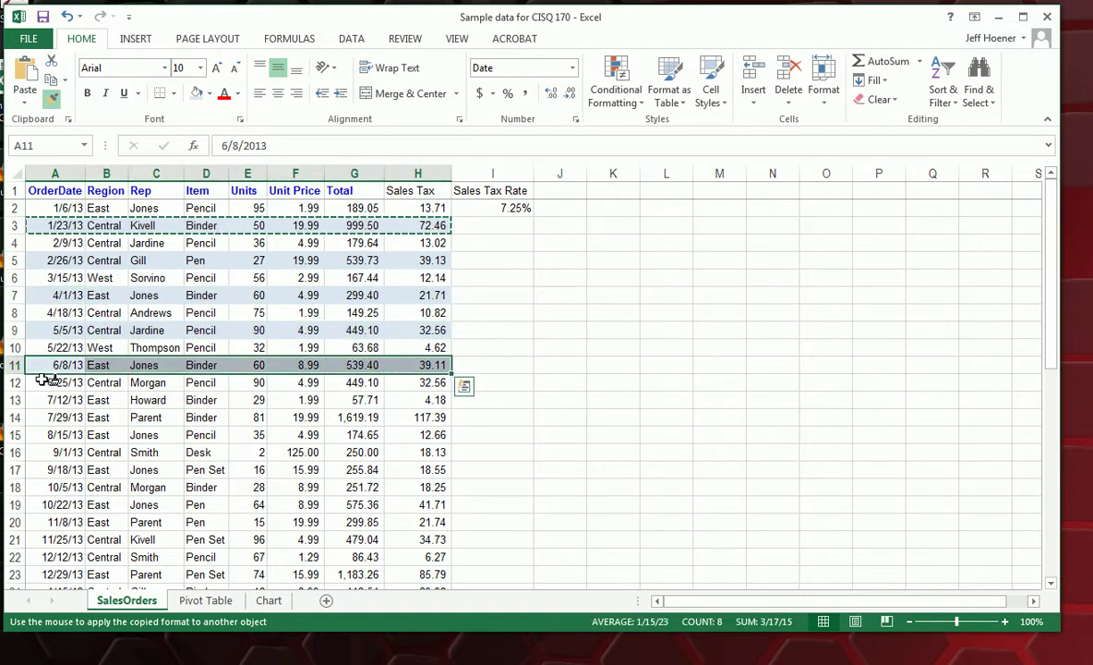
pyautogui.click(46, 399)
pyautogui.click(46, 435)
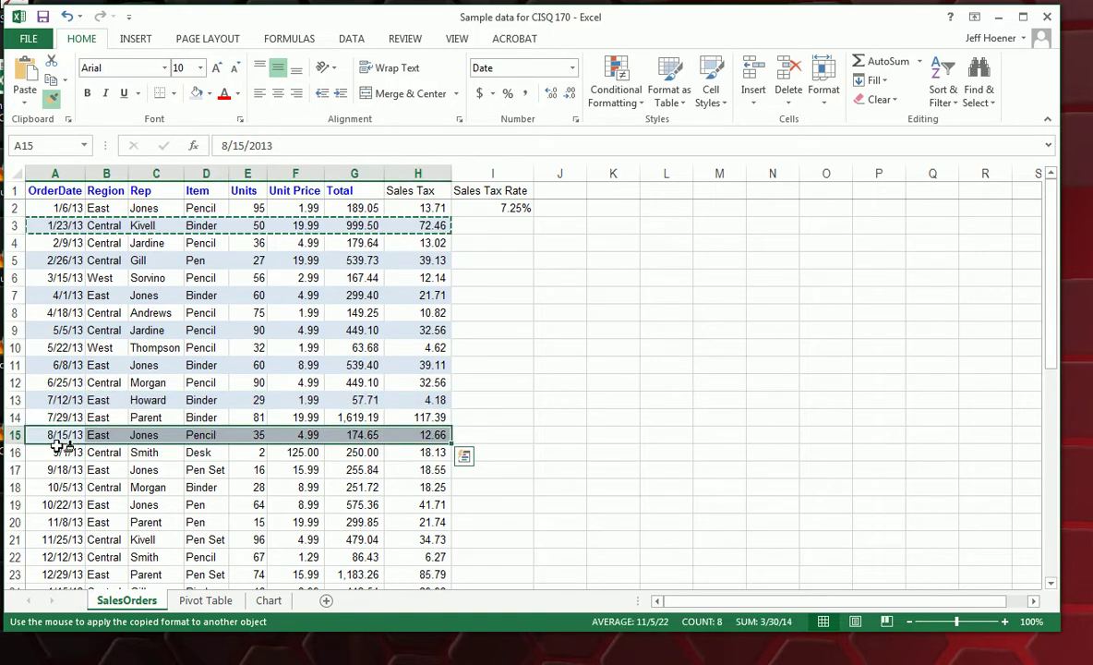
pyautogui.click(46, 469)
pyautogui.click(46, 504)
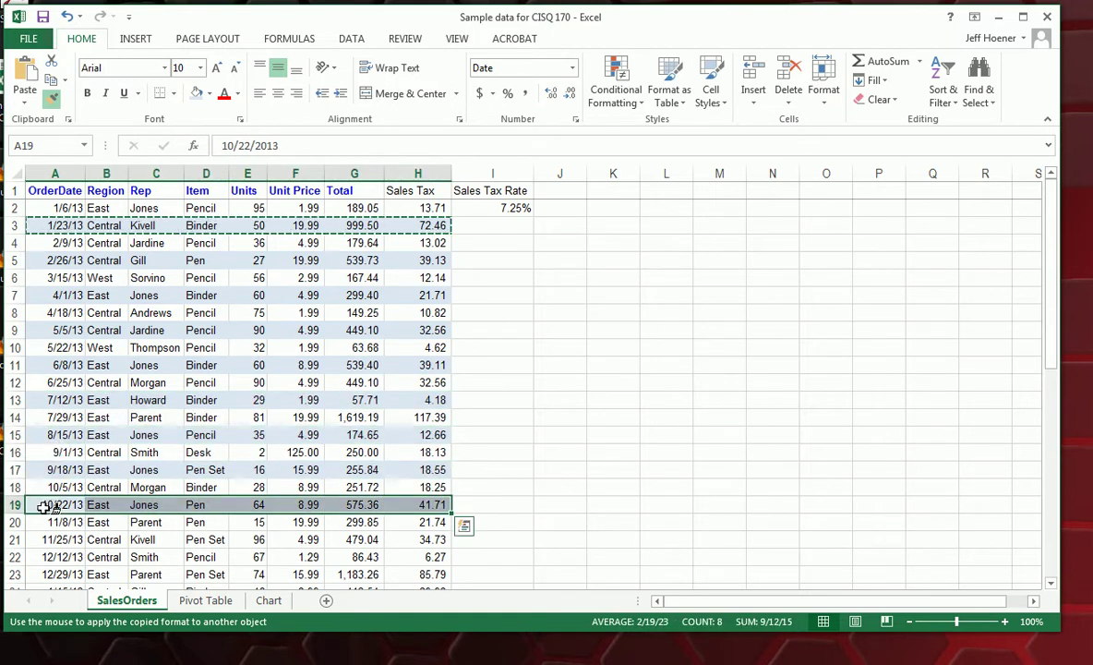
pyautogui.click(46, 539)
pyautogui.click(46, 574)
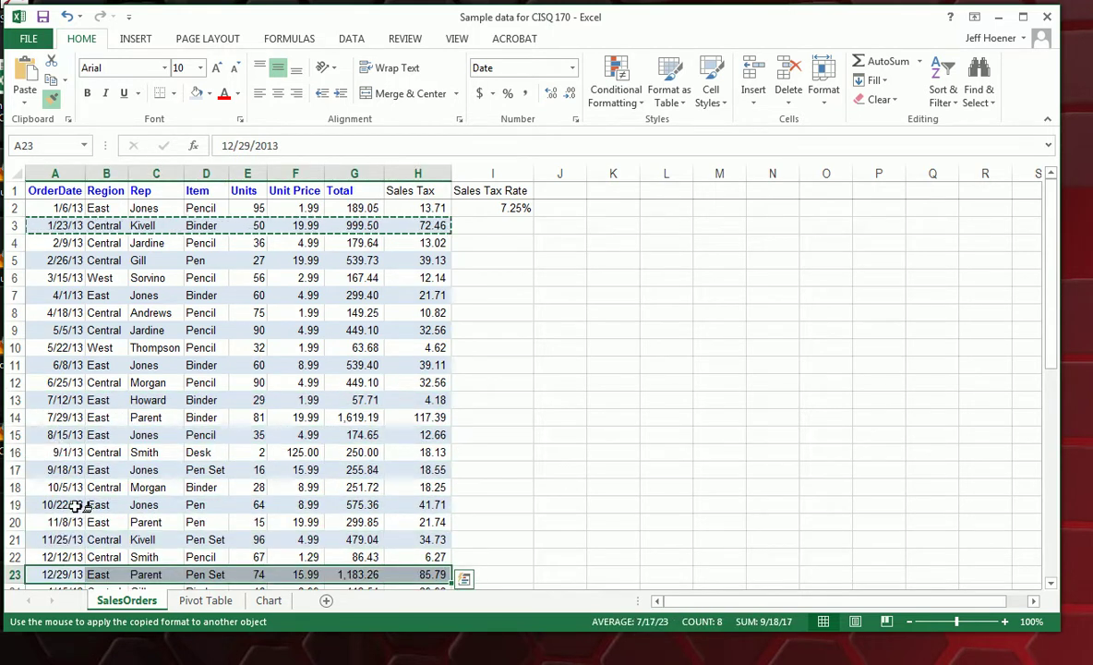
# - Shade rows 25 through 43, every other row, with the same light blue band
pyautogui.scroll(-6, 75, 505)
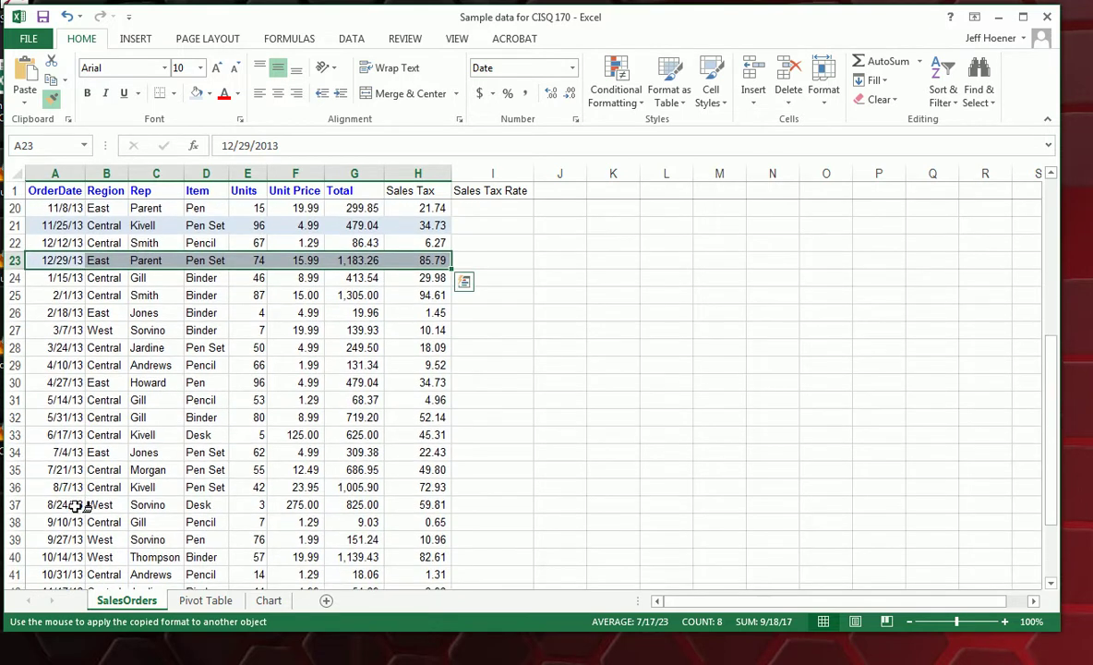
pyautogui.click(44, 295)
pyautogui.click(41, 330)
pyautogui.click(45, 365)
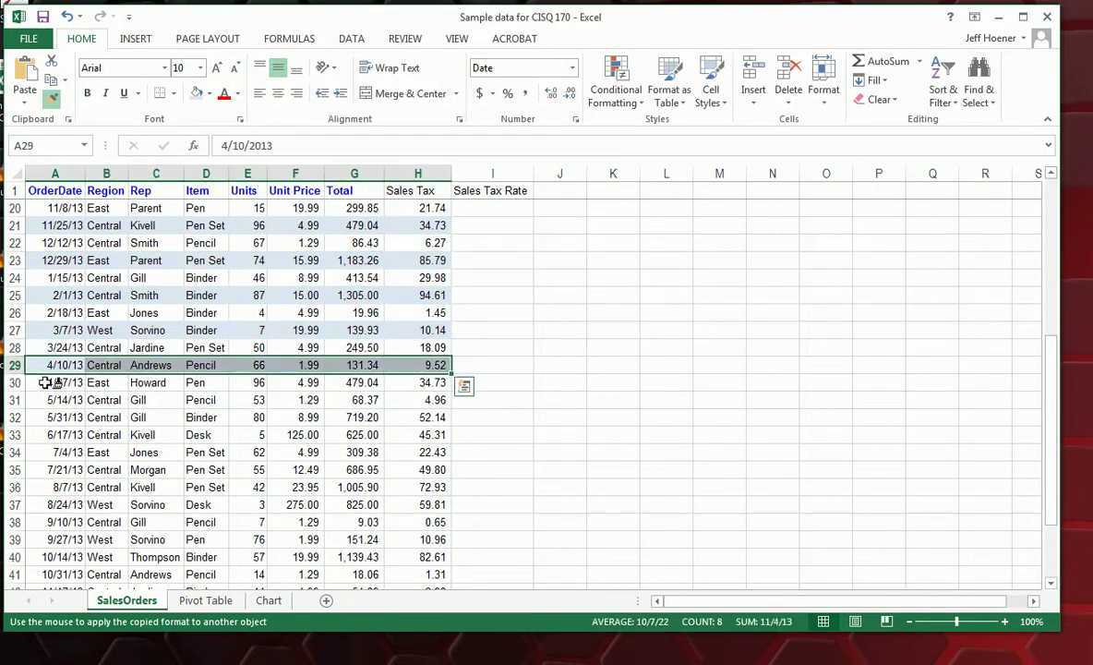
pyautogui.click(46, 400)
pyautogui.click(46, 434)
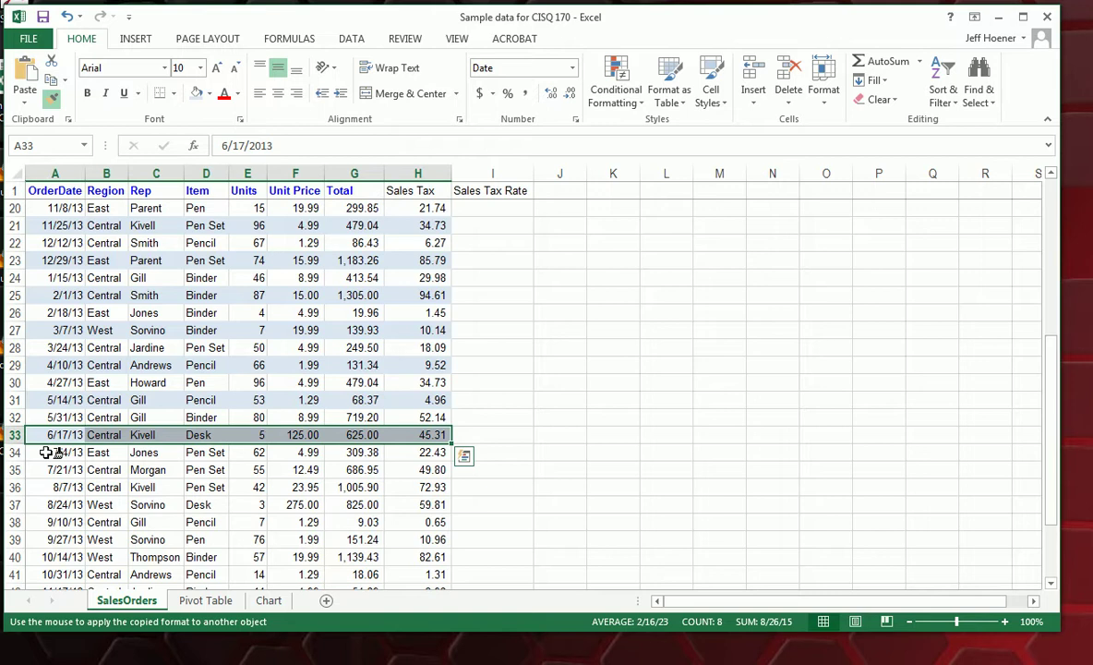
pyautogui.click(46, 470)
pyautogui.click(46, 504)
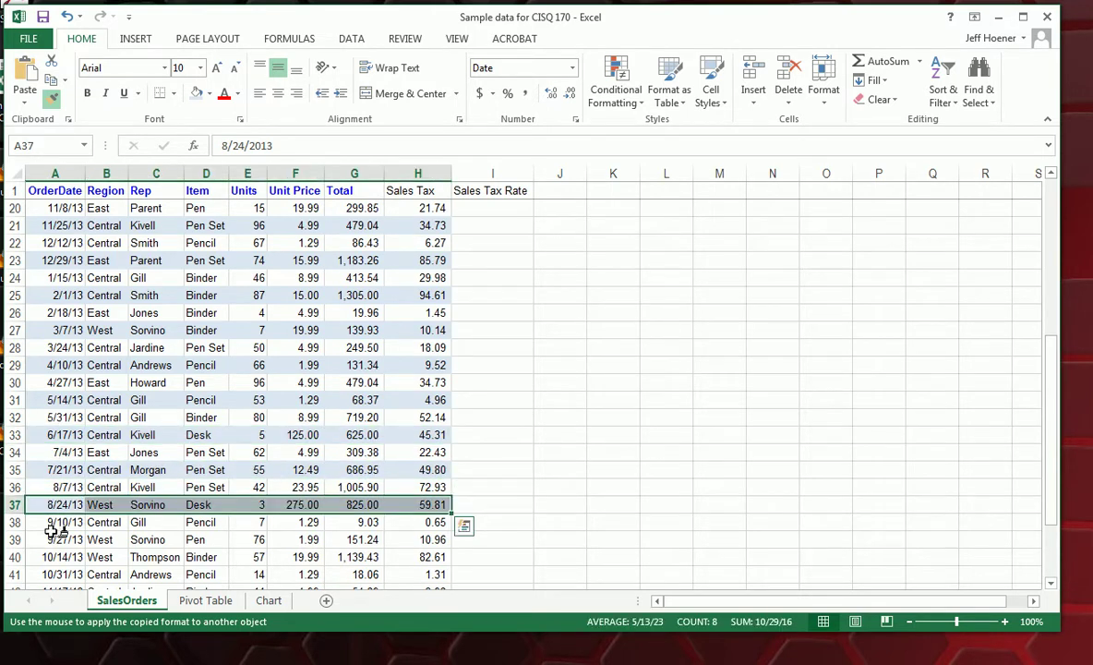
pyautogui.click(47, 539)
pyautogui.click(48, 573)
pyautogui.scroll(-4, 75, 442)
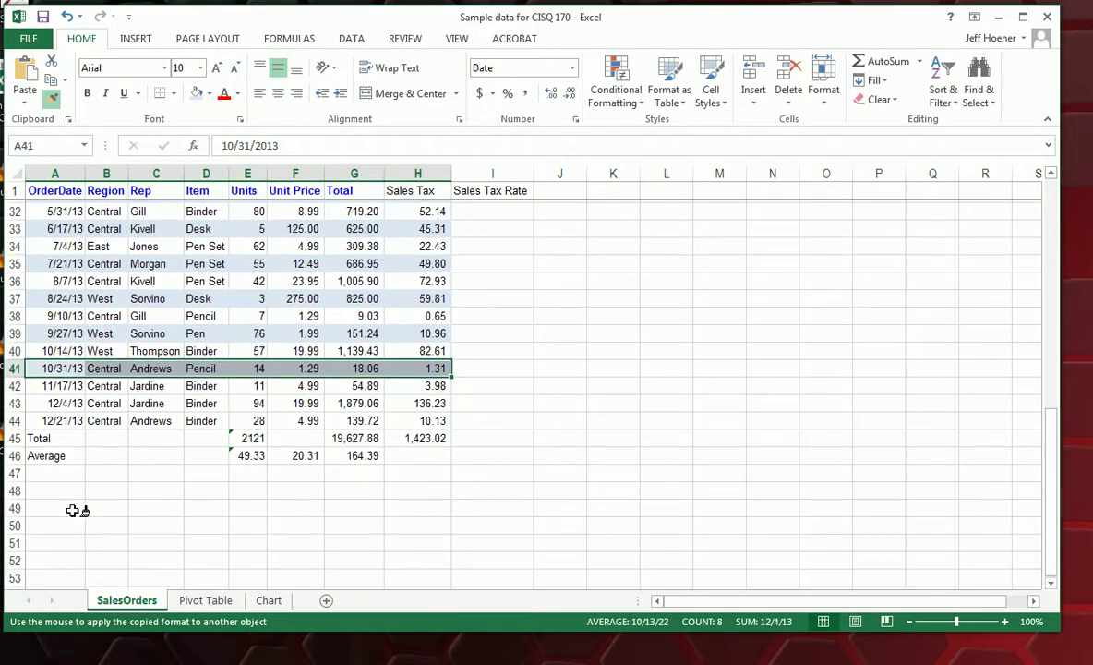
pyautogui.click(46, 400)
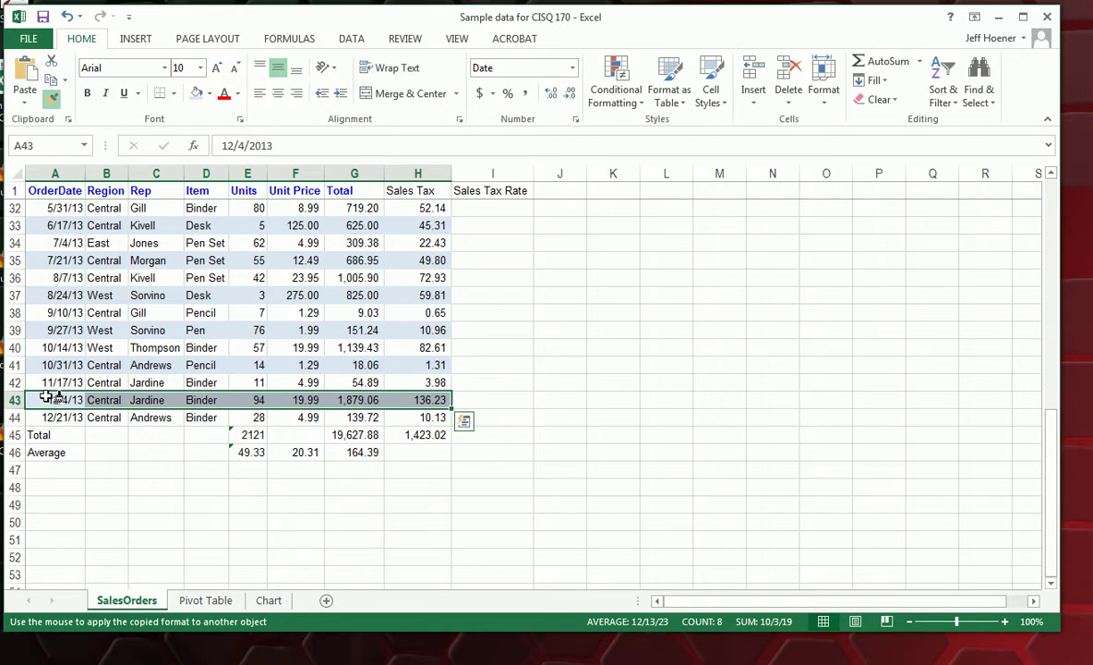
pyautogui.scroll(5, 184, 423)
pyautogui.scroll(5, 199, 422)
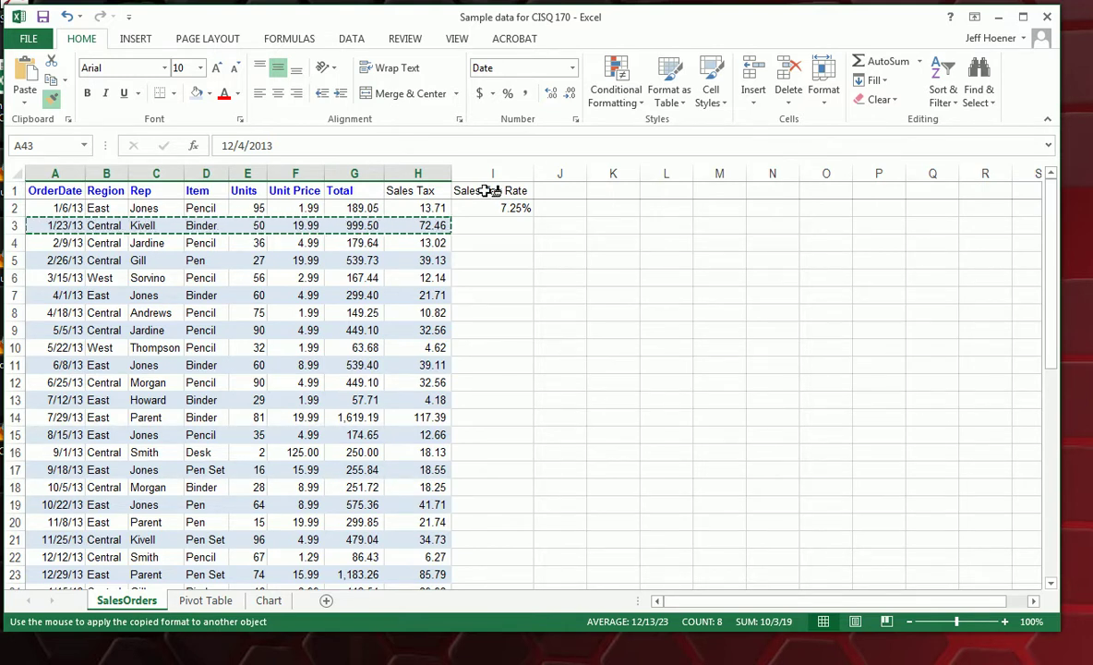
pyautogui.click(487, 190)
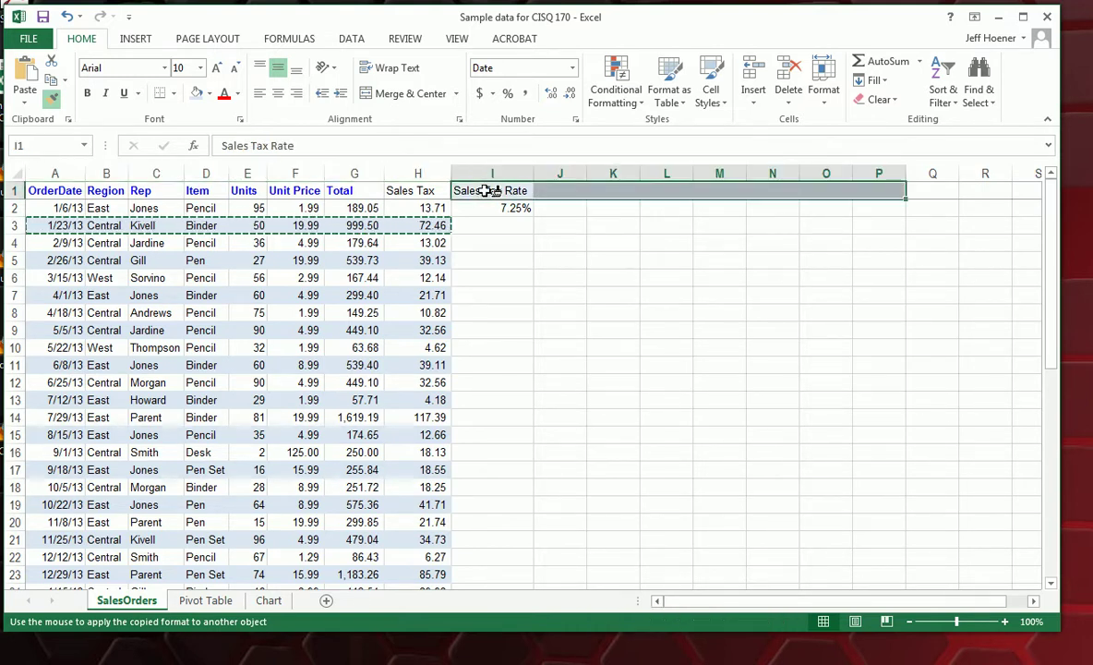
pyautogui.click(53, 102)
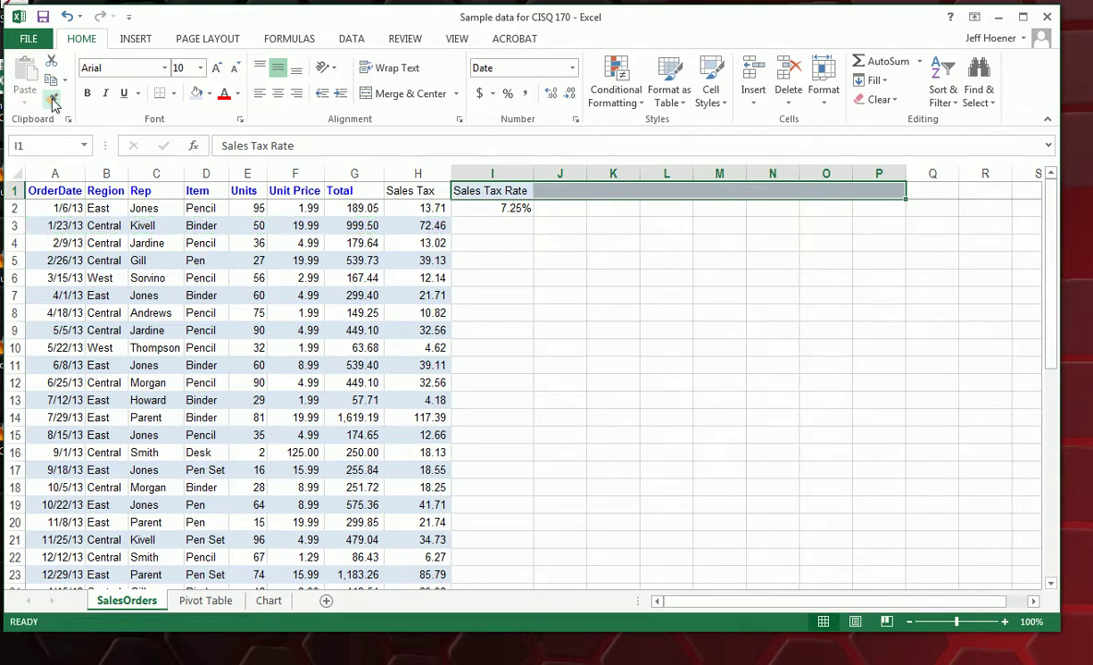
pyautogui.click(487, 190)
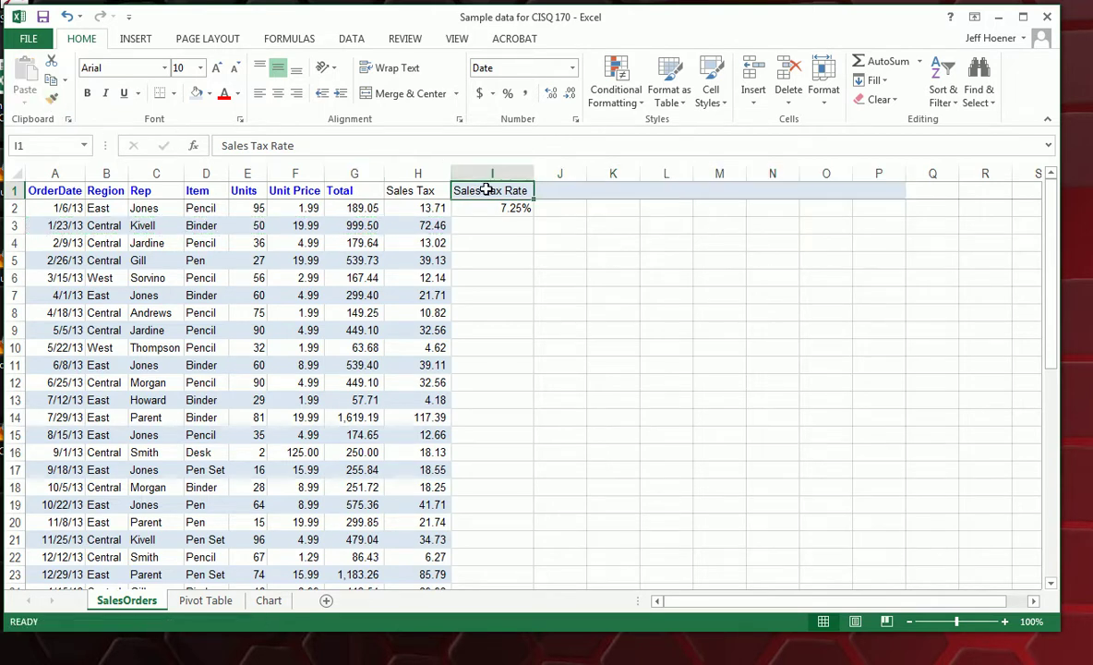
pyautogui.hotkey('ctrl', 'z')
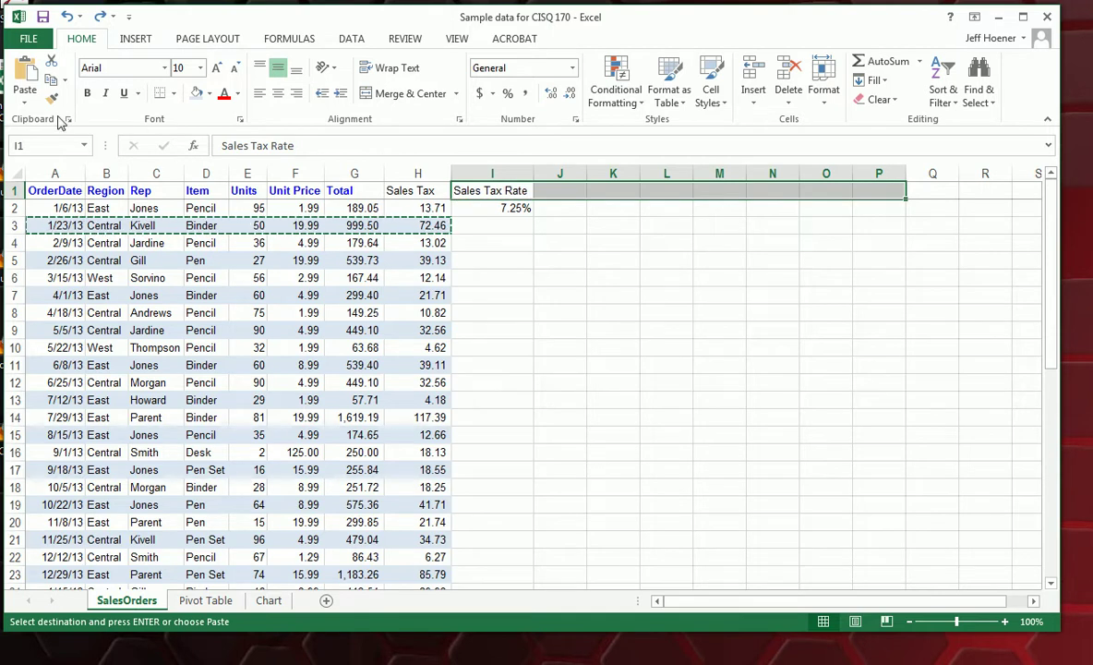
pyautogui.click(407, 190)
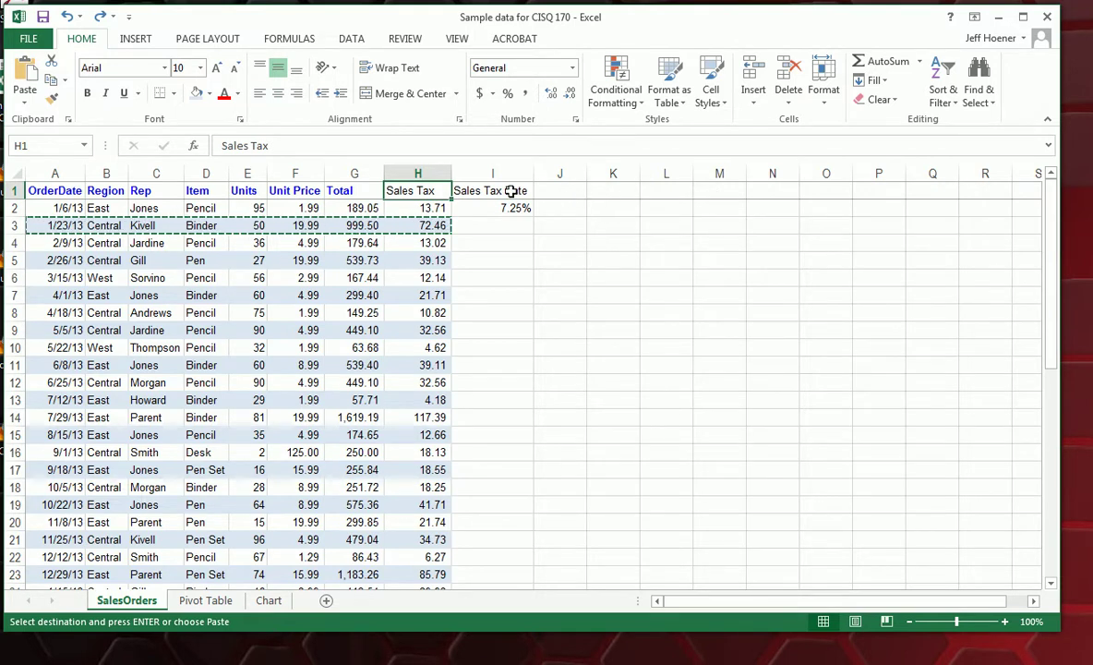
# - Fill header cells A1:I1 with Blue, Accent 1 and make their text white
pyautogui.moveTo(506, 190); pyautogui.dragTo(300, 190)
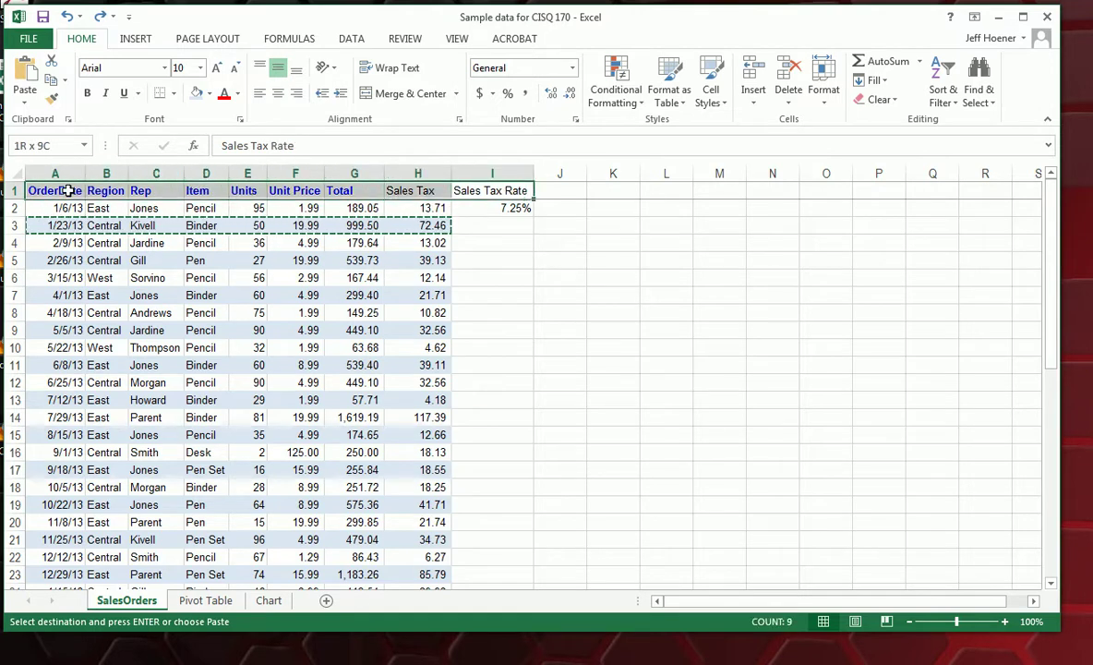
pyautogui.moveTo(67, 190); pyautogui.dragTo(68, 190)
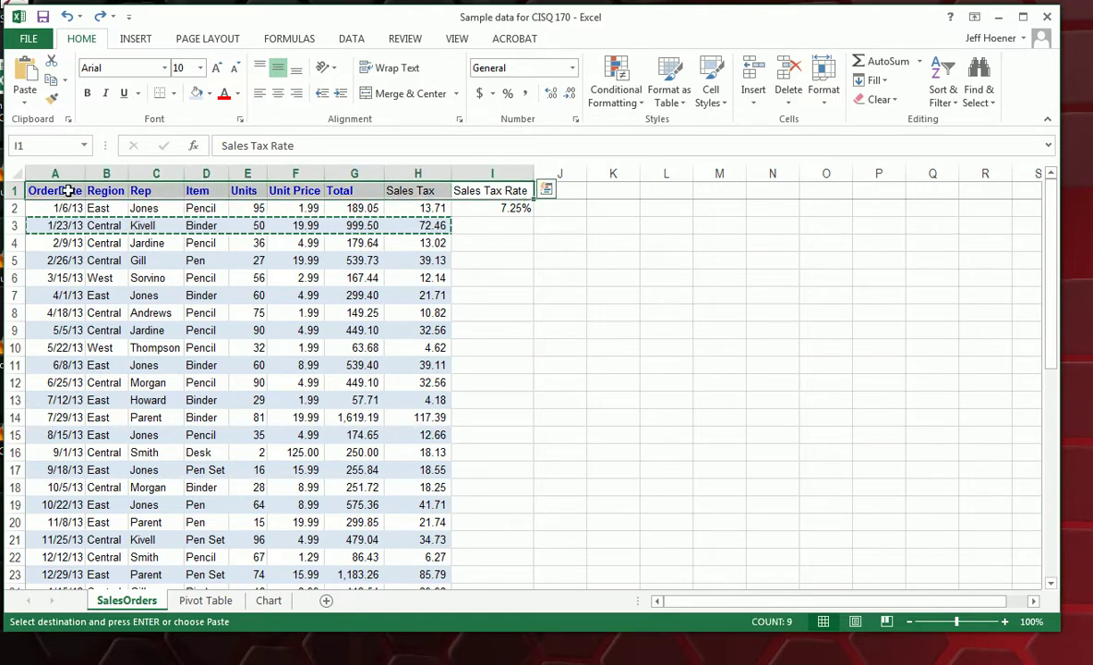
pyautogui.click(209, 97)
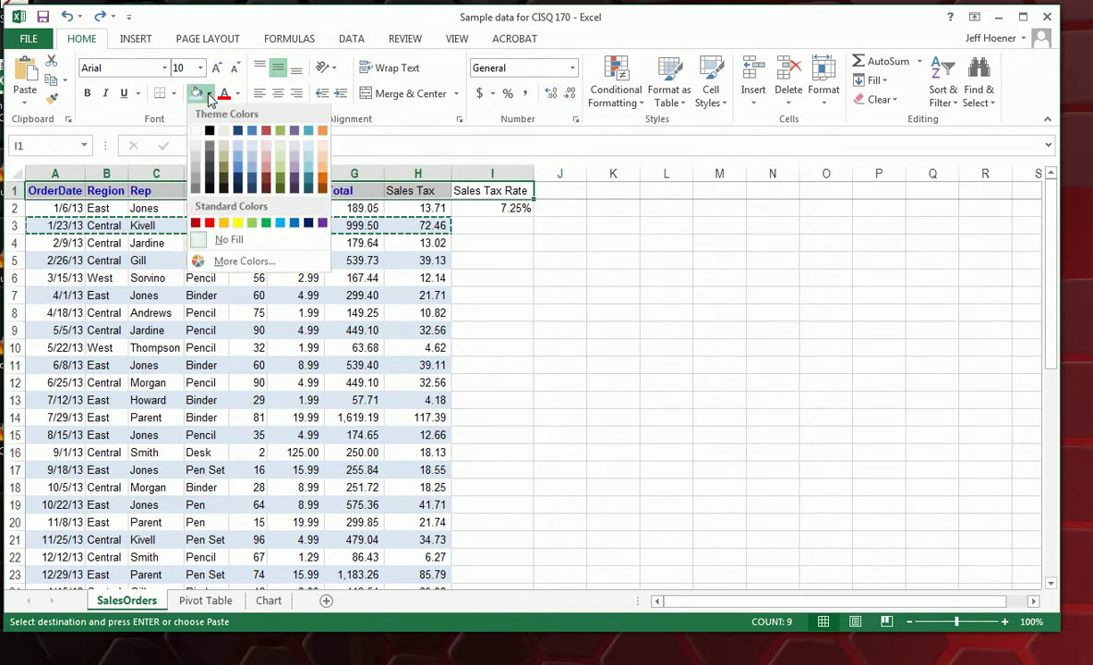
pyautogui.click(252, 132)
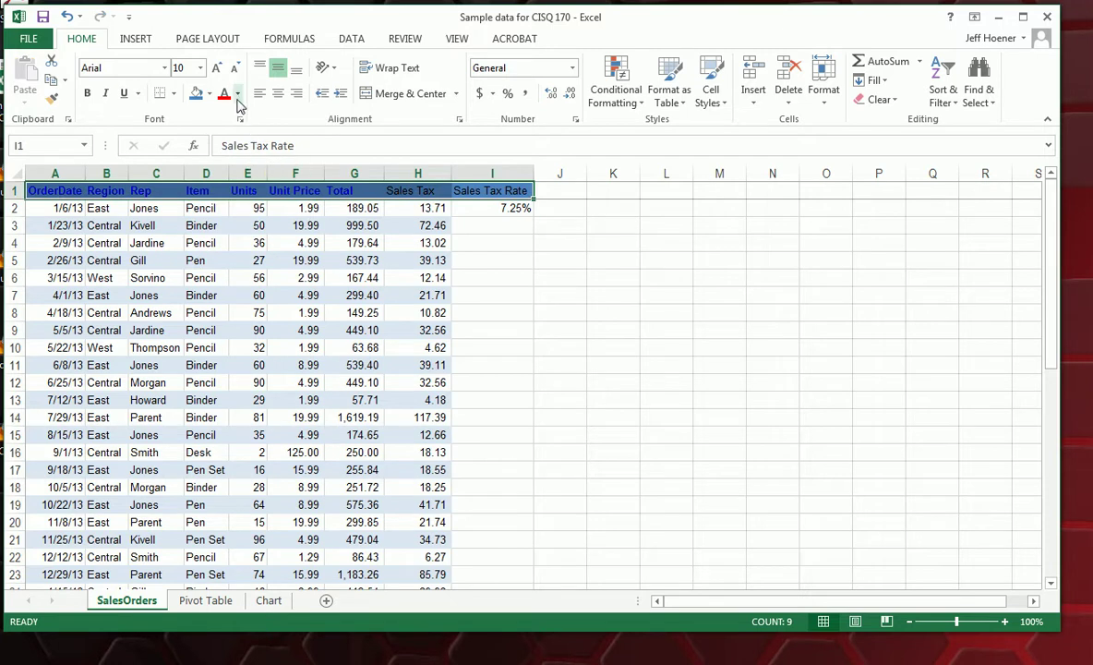
pyautogui.click(237, 94)
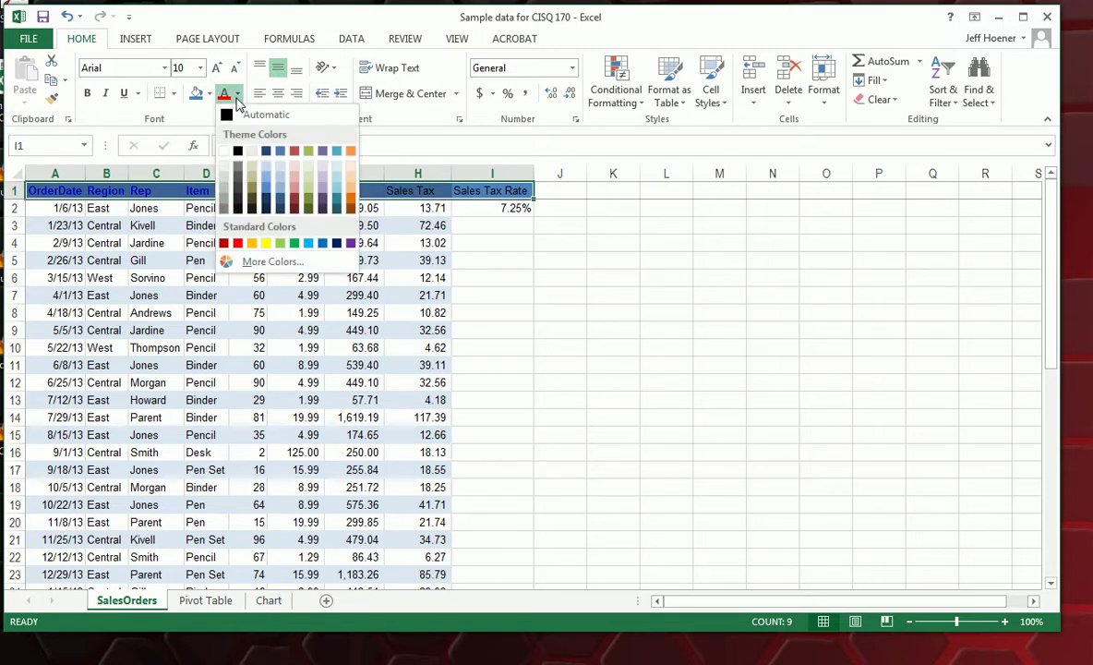
pyautogui.click(223, 151)
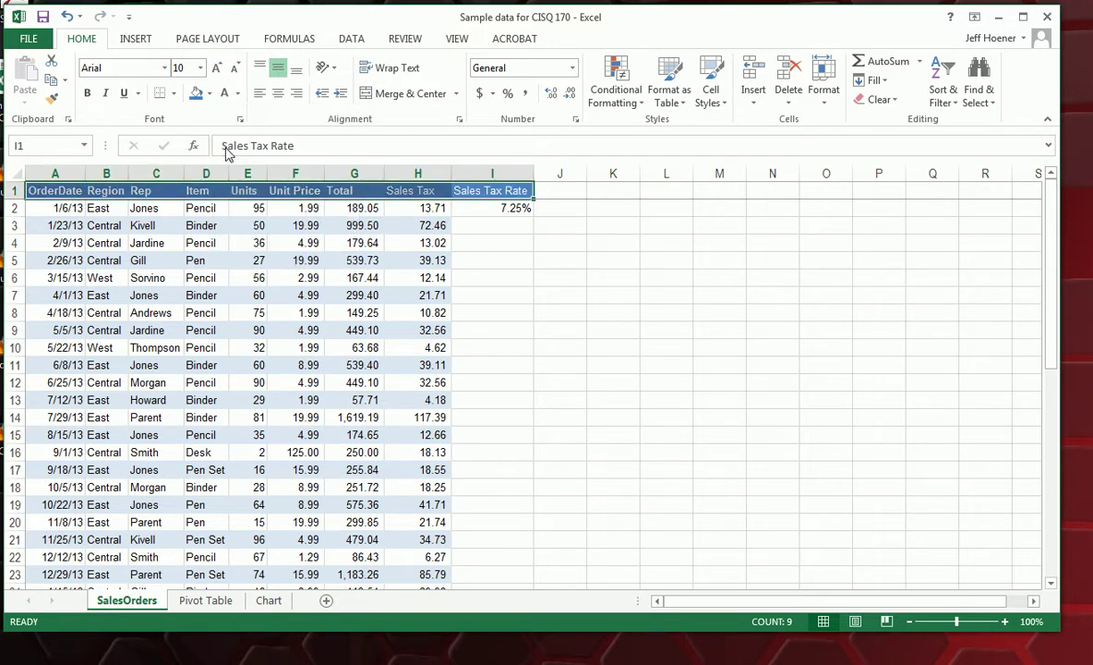
# - Select the Total values from G2 downward and toggle Bold on them
pyautogui.click(346, 329)
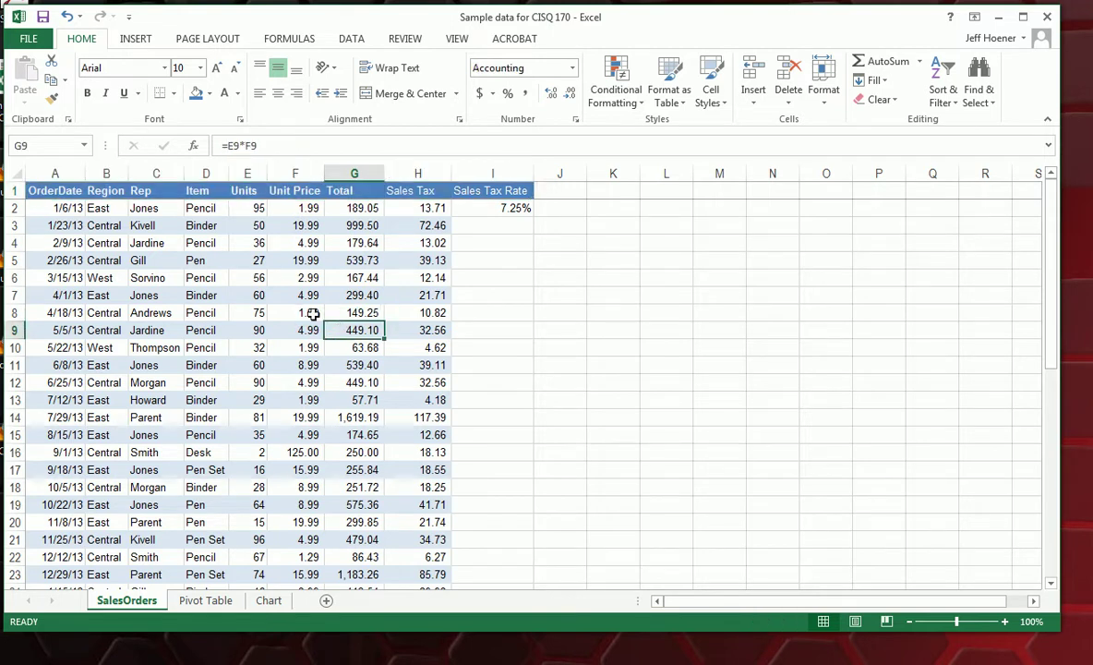
pyautogui.scroll(-7, 281, 383)
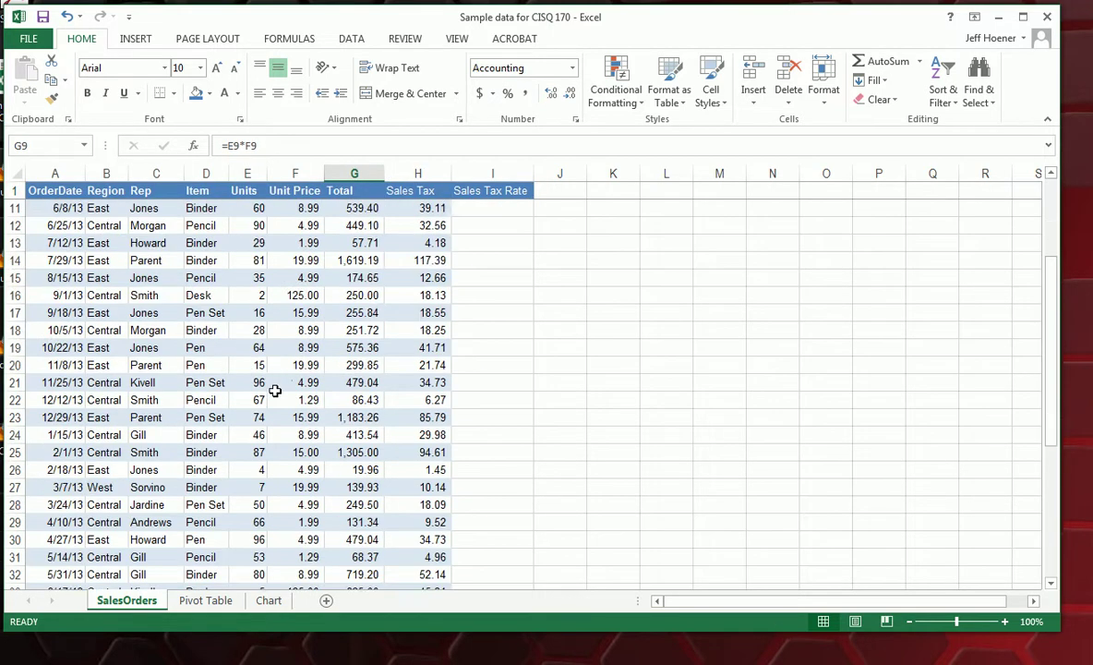
pyautogui.scroll(-3, 276, 393)
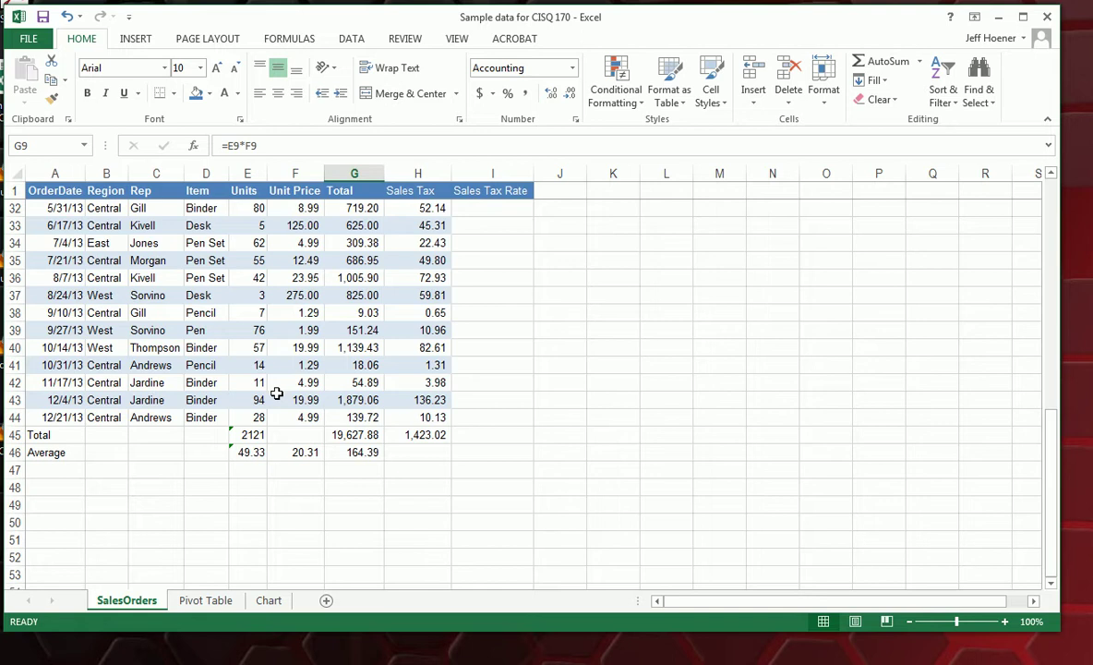
pyautogui.scroll(10, 276, 393)
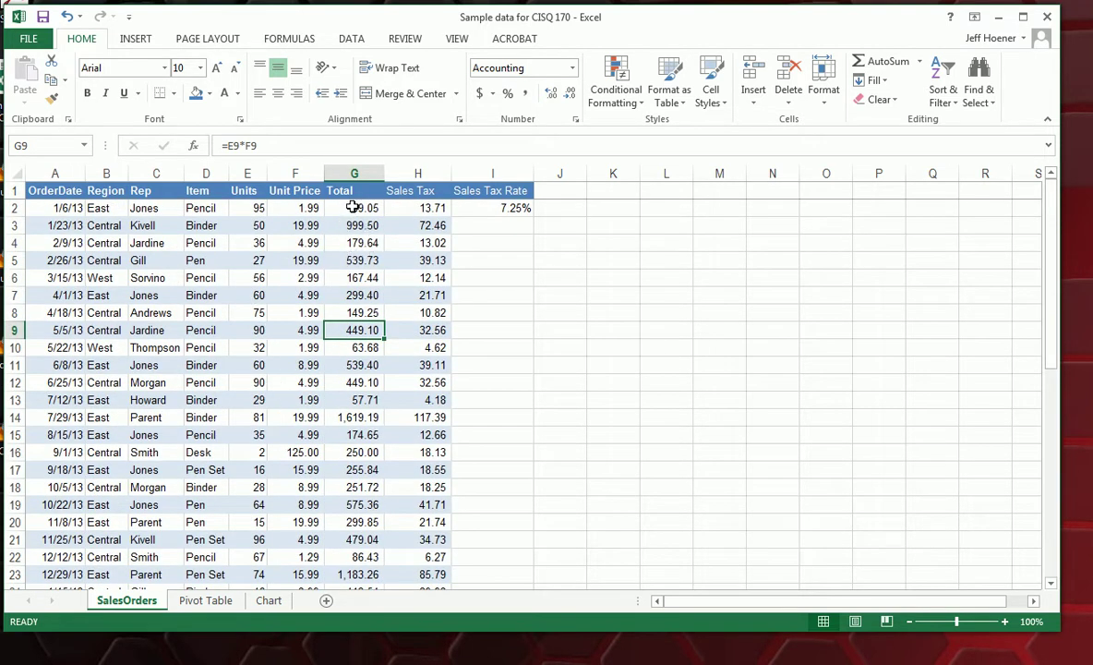
pyautogui.press('Up')
pyautogui.press('Up')
pyautogui.press('Up')
pyautogui.press('Up')
pyautogui.press('Up')
pyautogui.press('Up')
pyautogui.press('Up')
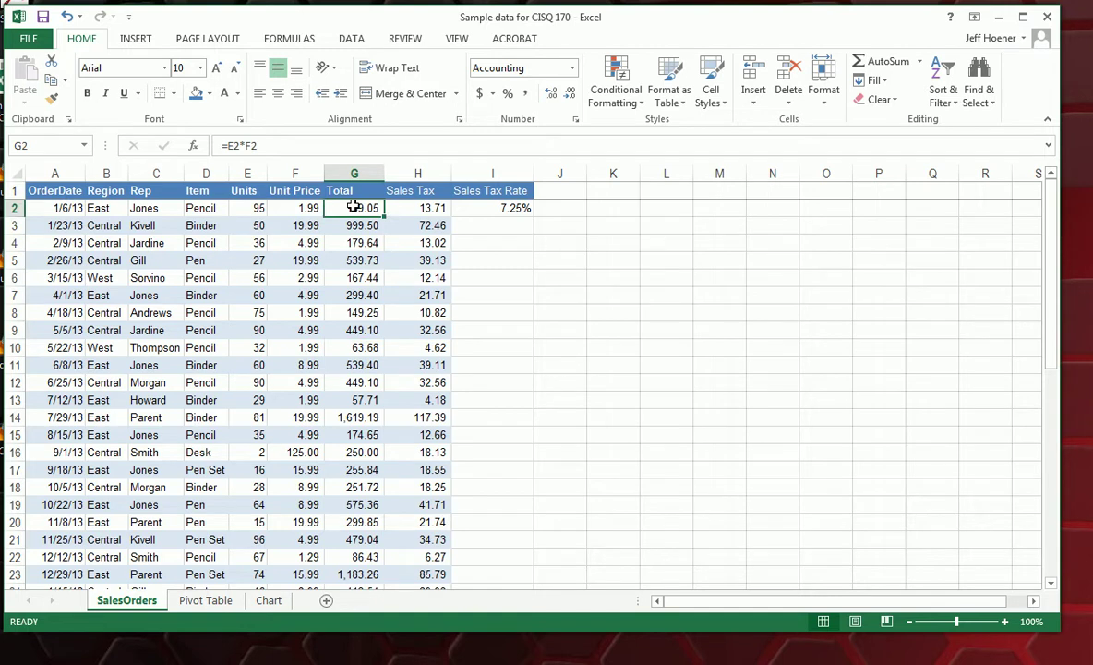
pyautogui.moveTo(354, 207); pyautogui.dragTo(375, 554)
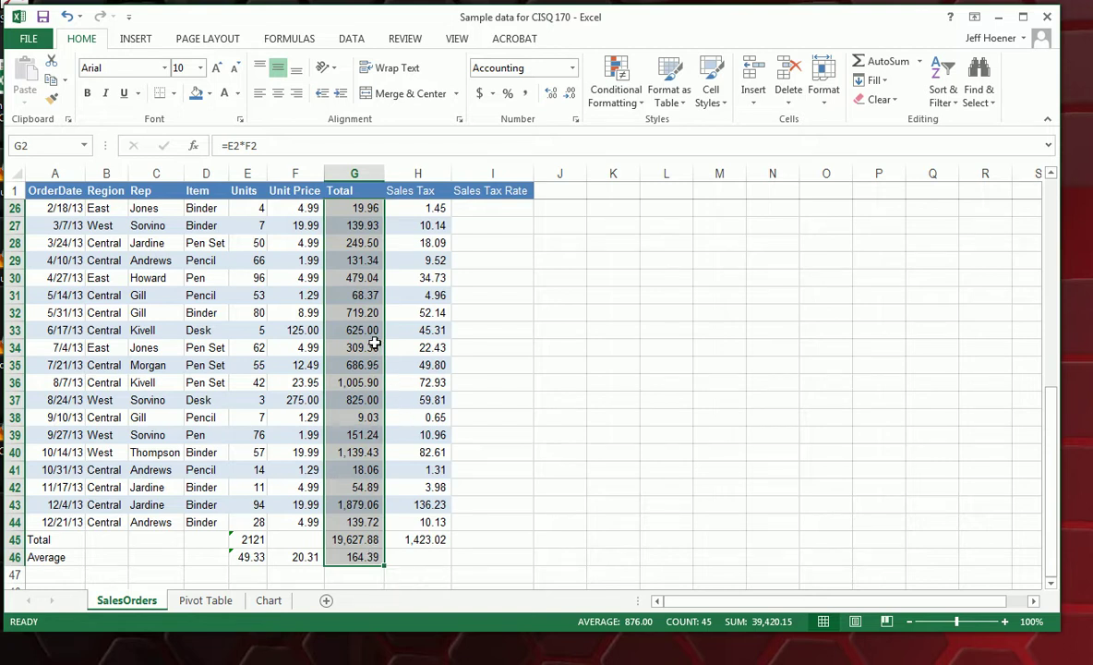
pyautogui.click(90, 96)
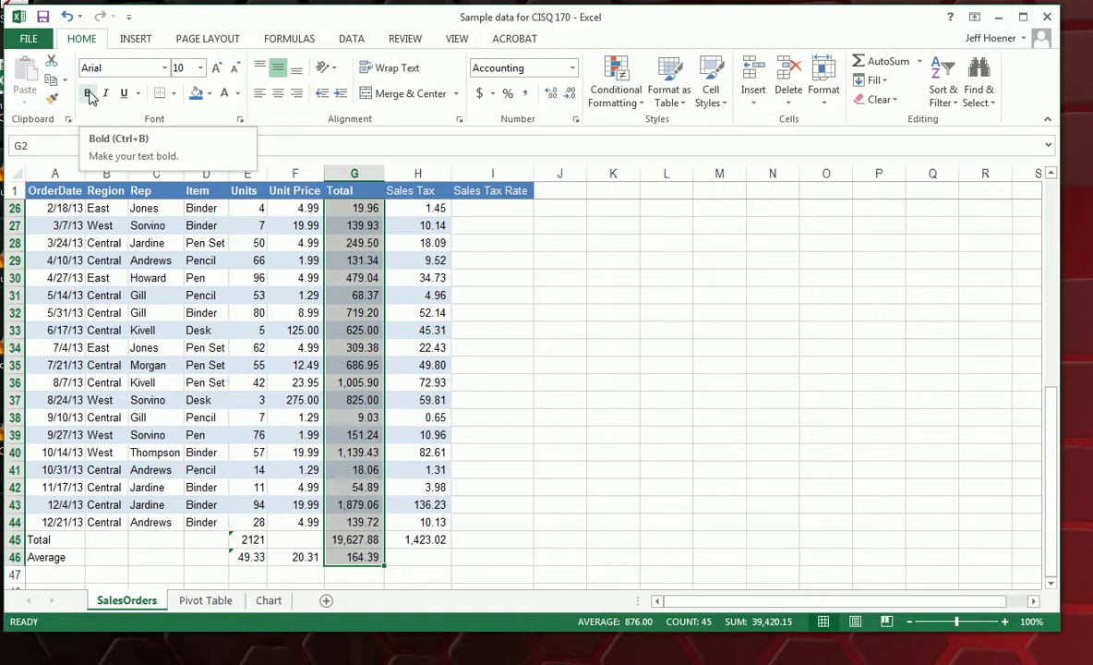
pyautogui.click(90, 96)
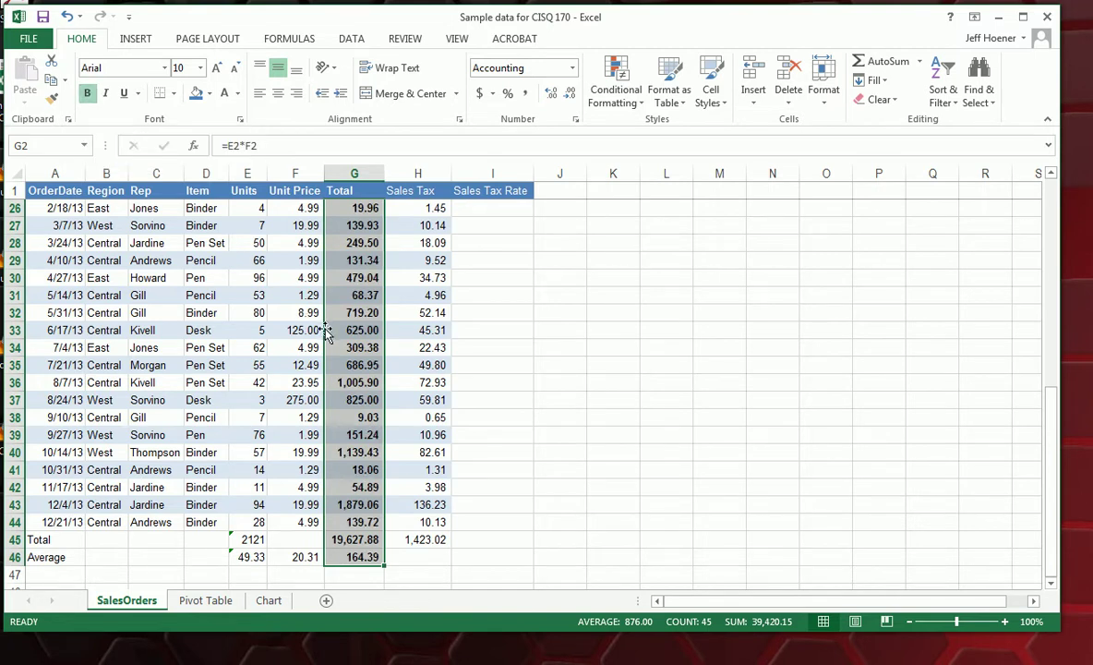
# - Bold the Total and Average figures in E45:H46, then check H42's sales tax formula
pyautogui.click(239, 539)
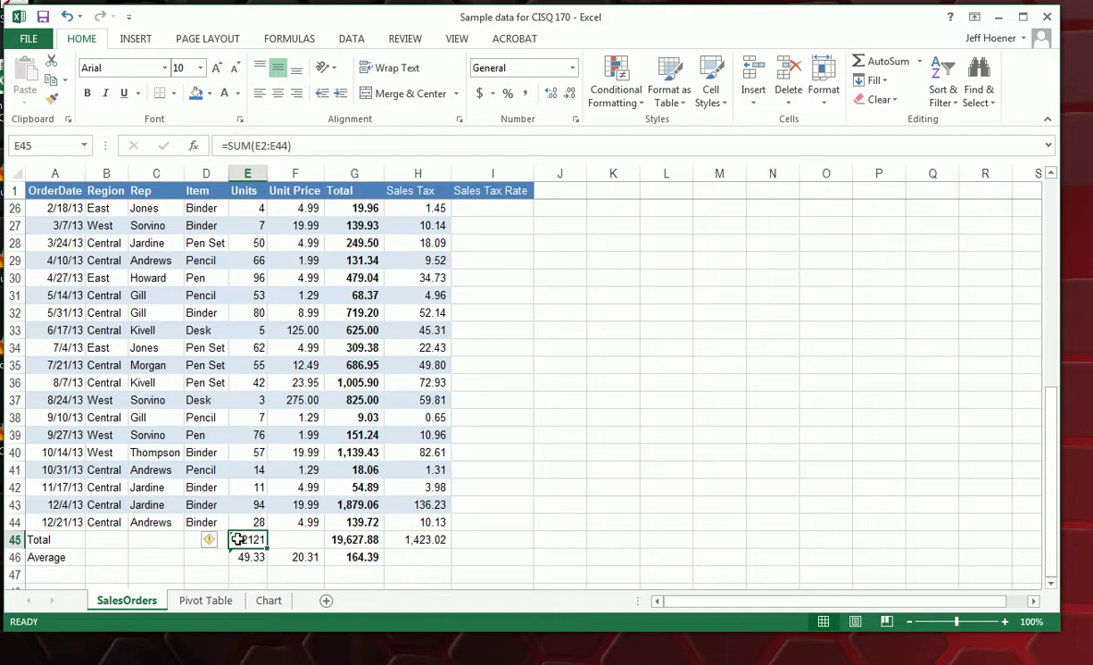
pyautogui.moveTo(238, 539); pyautogui.dragTo(396, 557)
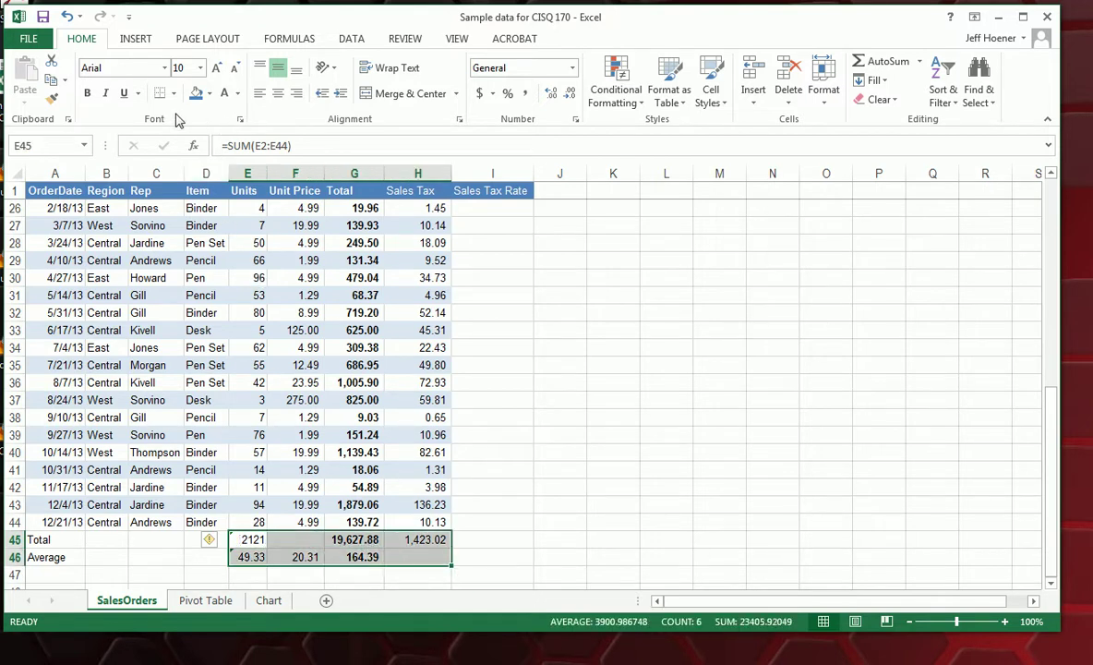
pyautogui.click(87, 92)
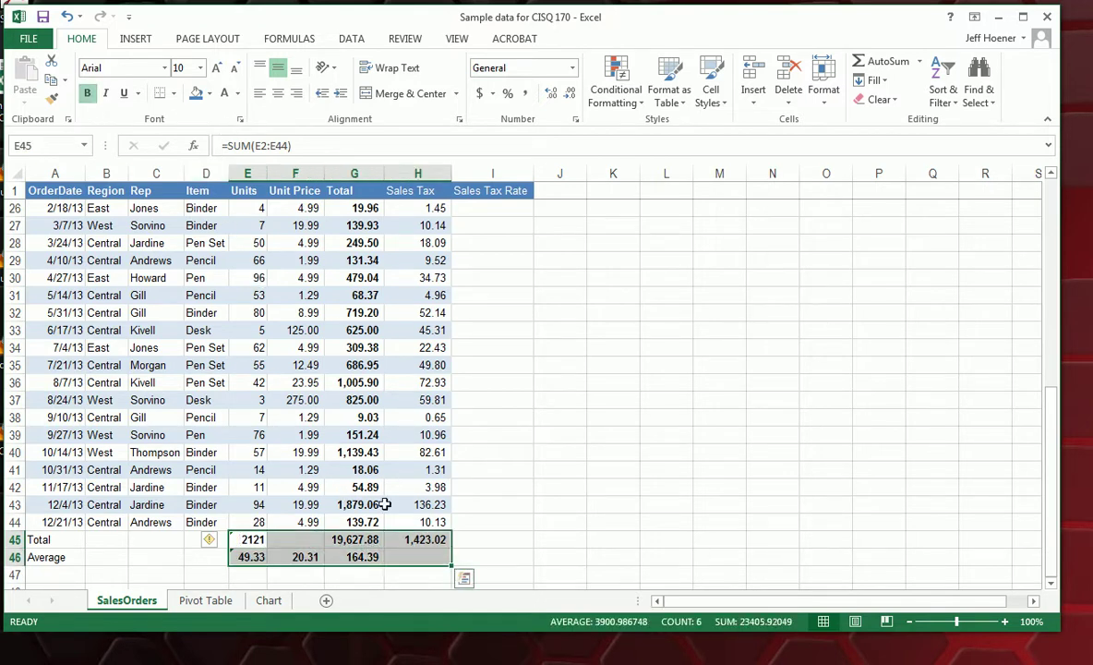
pyautogui.click(445, 489)
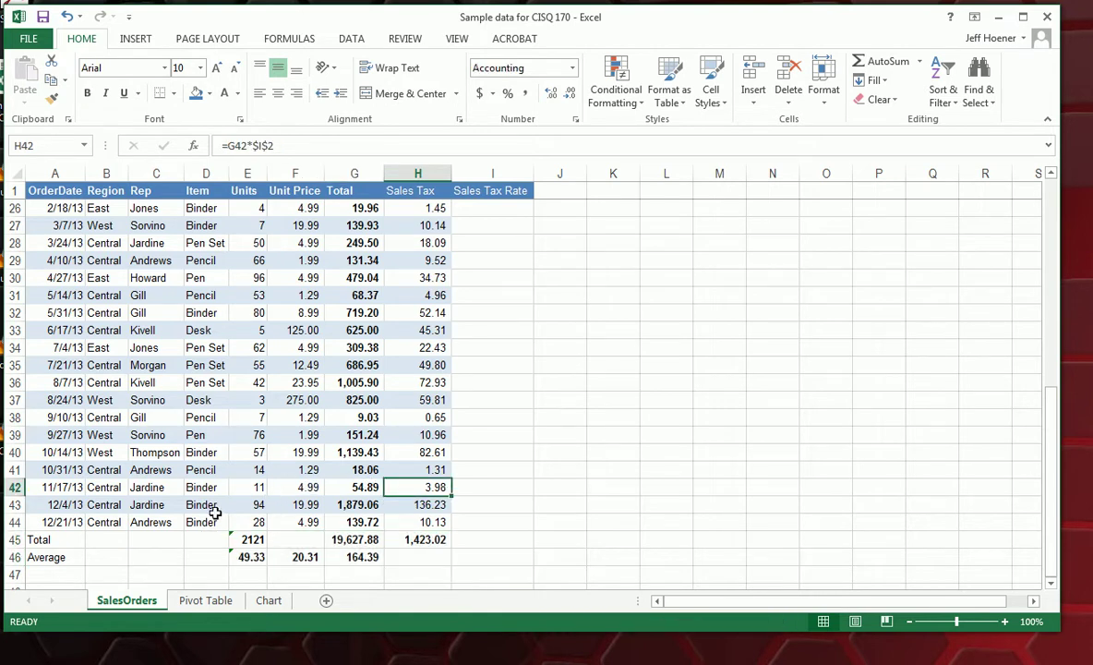
pyautogui.scroll(1, 196, 448)
pyautogui.scroll(-2, 197, 447)
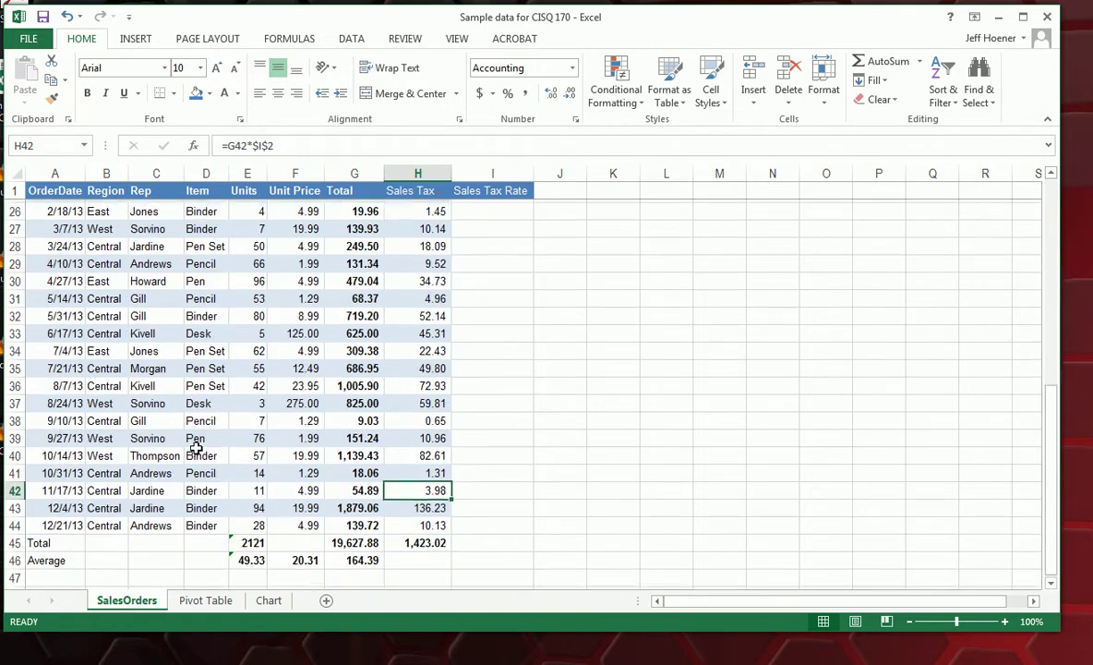
pyautogui.scroll(9, 197, 448)
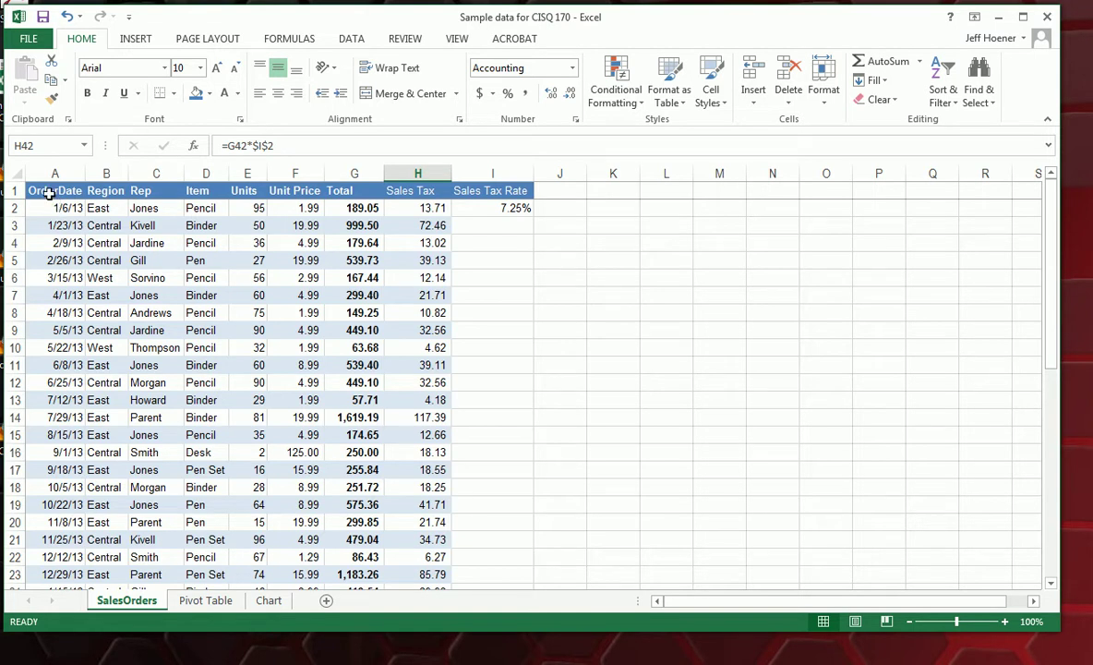
# - Apply All Borders to the table range A1:H46
pyautogui.moveTo(48, 191); pyautogui.dragTo(396, 556)
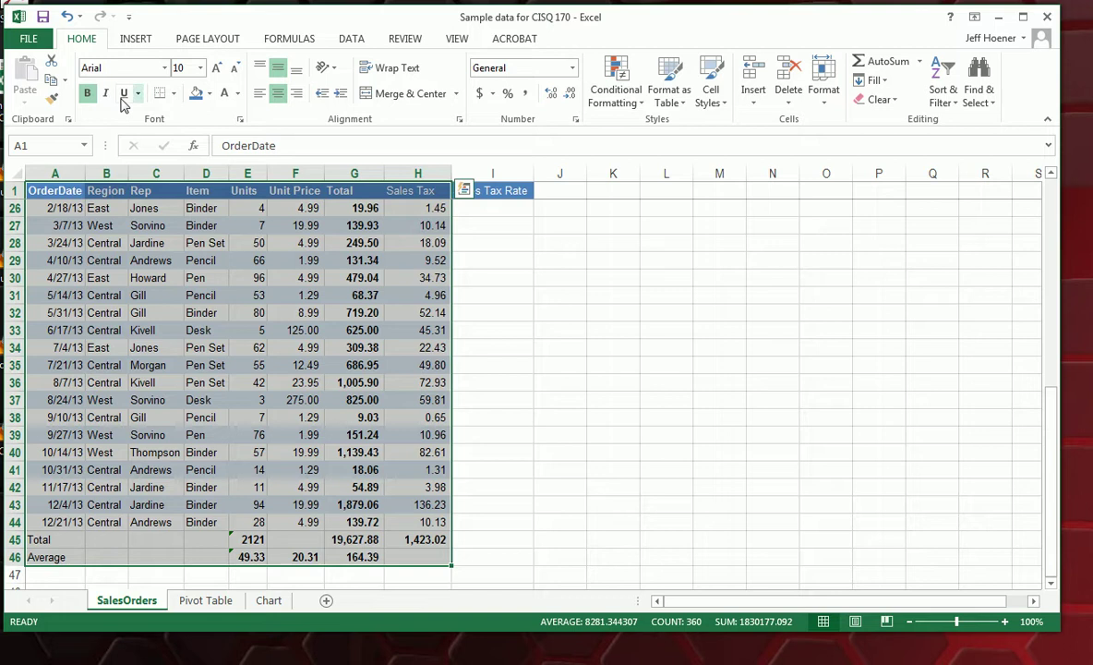
pyautogui.click(173, 95)
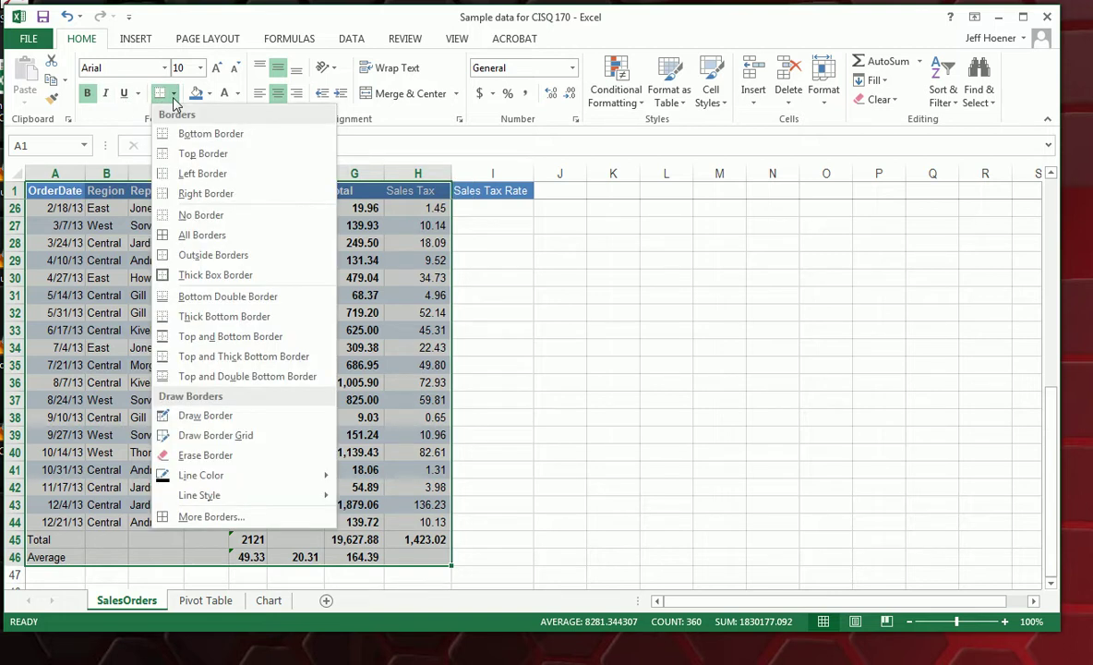
pyautogui.click(205, 236)
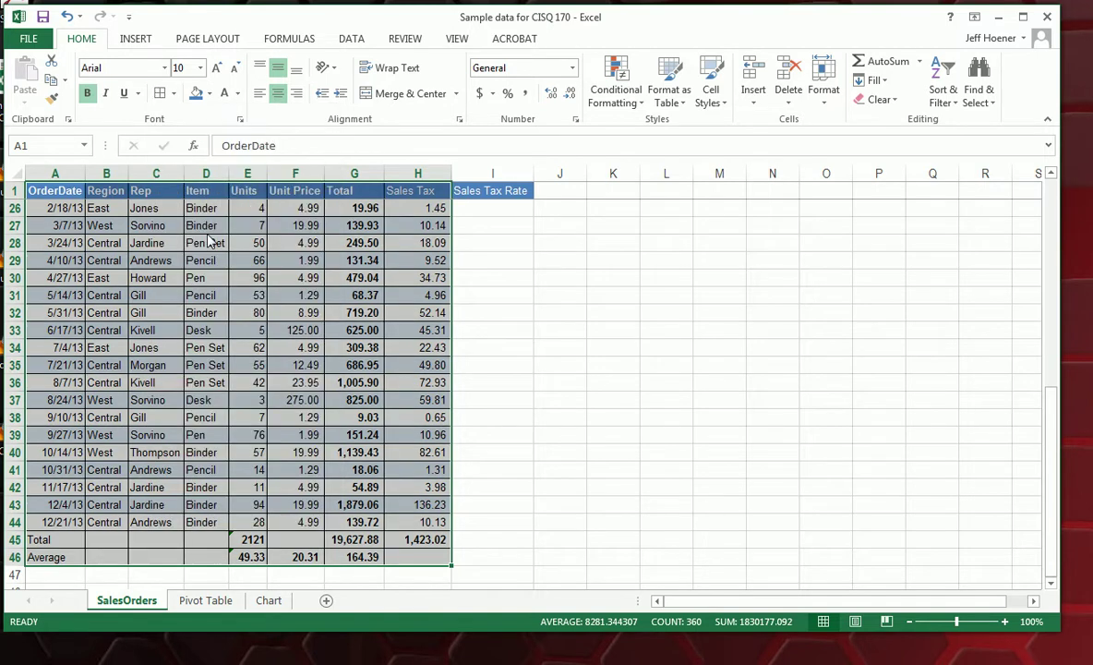
pyautogui.click(214, 339)
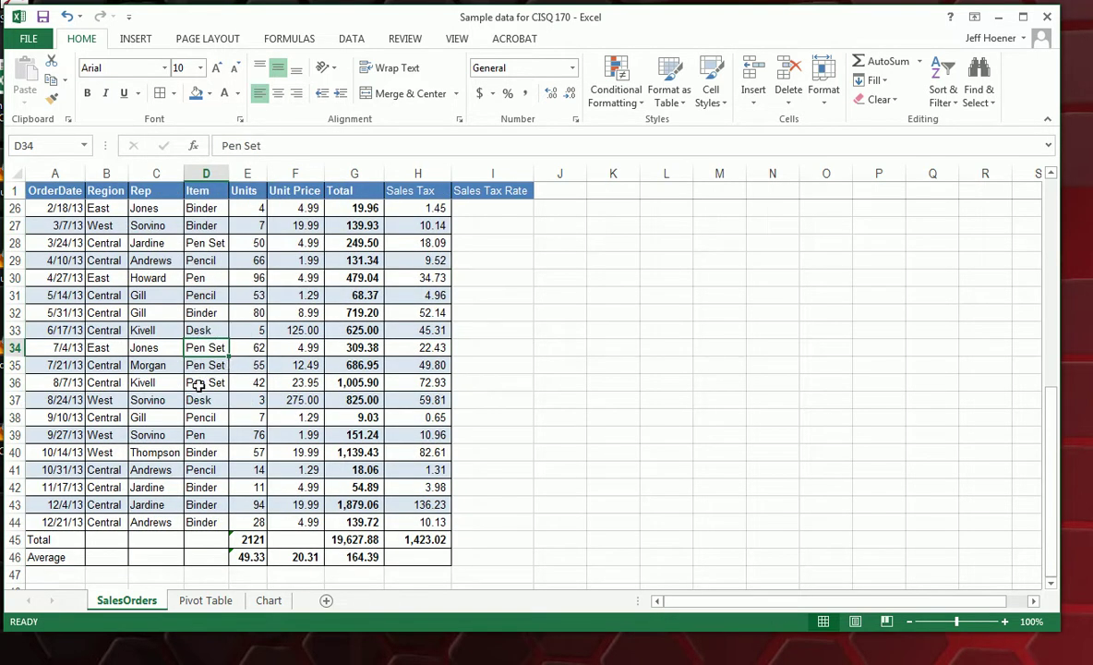
pyautogui.scroll(1, 214, 413)
pyautogui.scroll(-1, 214, 413)
# - Give row 44 cells A44:H44 a Top and Double Bottom Border
pyautogui.moveTo(46, 524); pyautogui.dragTo(390, 527)
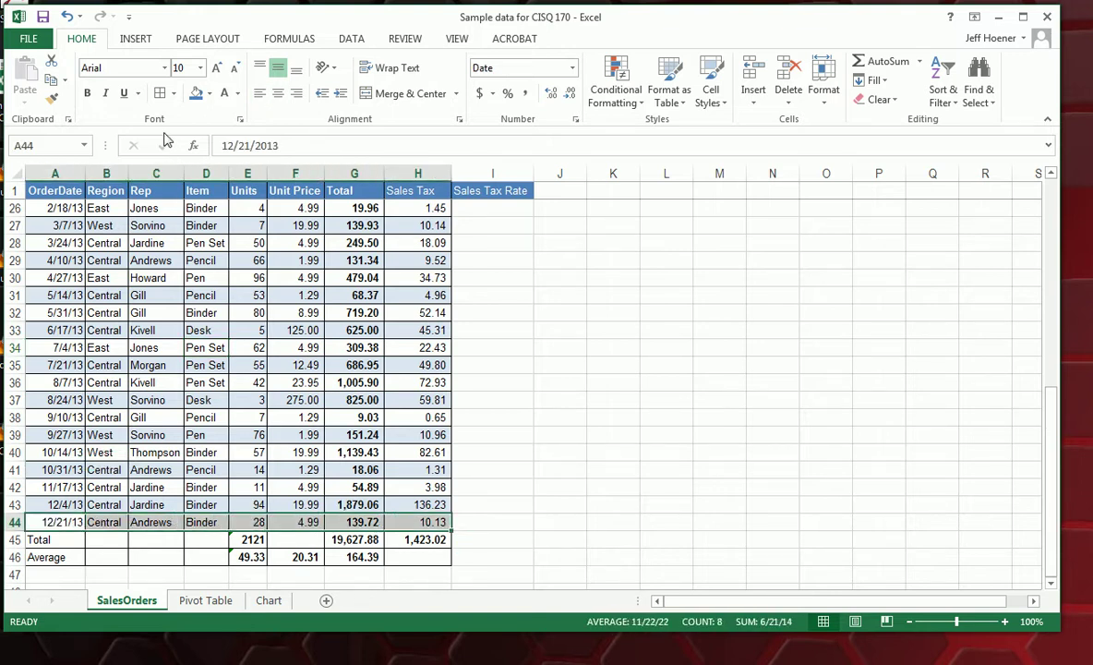
pyautogui.click(172, 94)
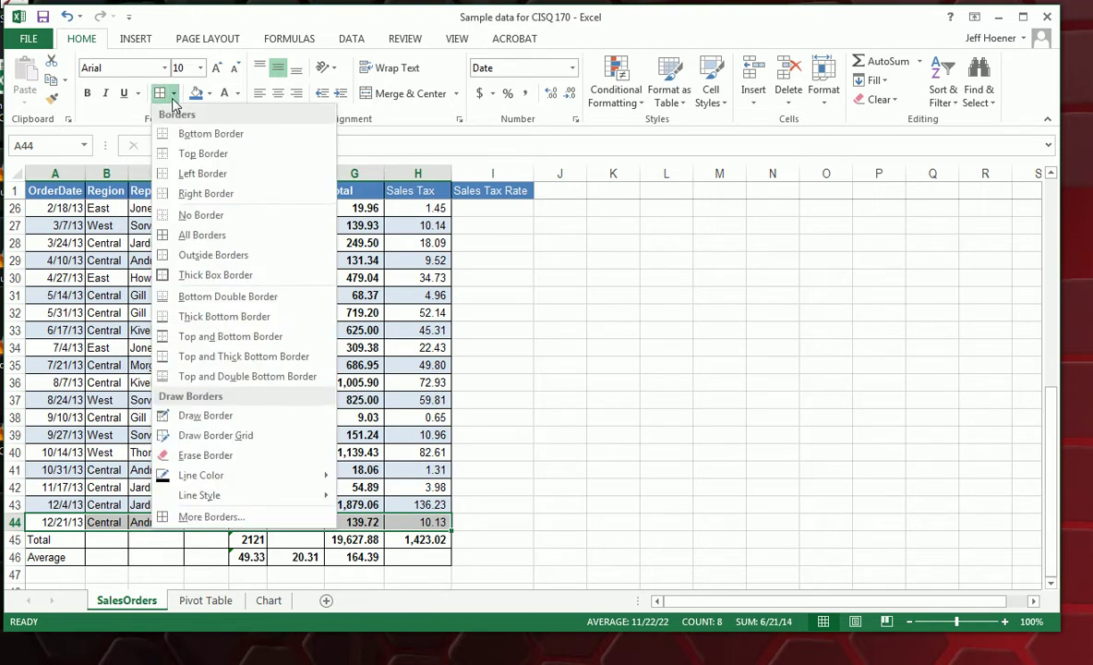
pyautogui.click(223, 379)
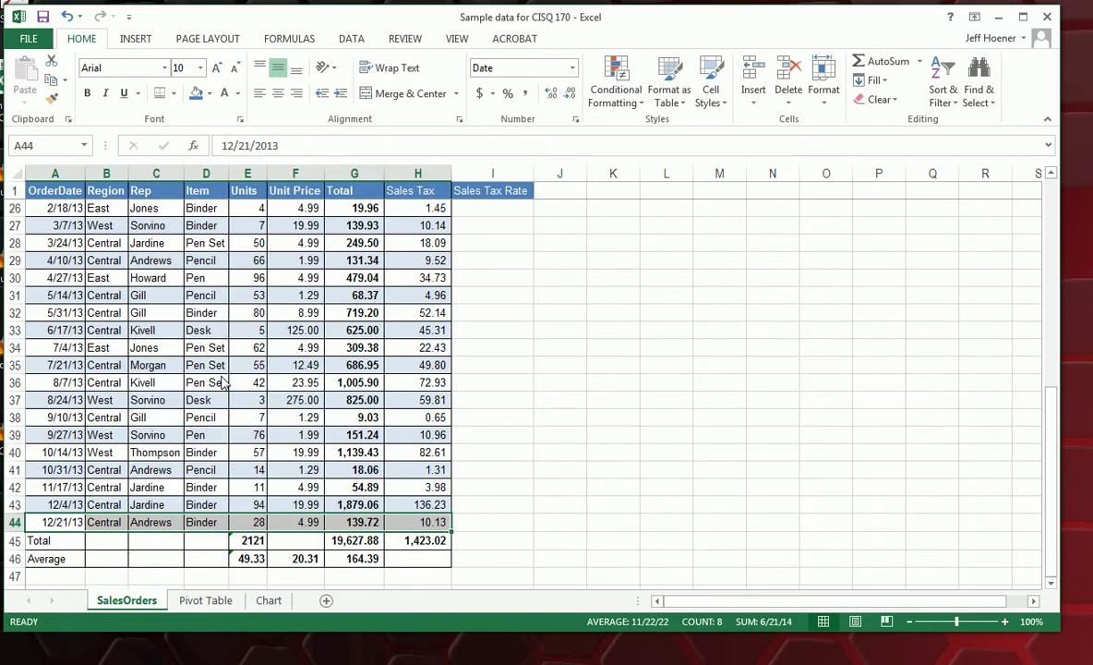
pyautogui.click(208, 469)
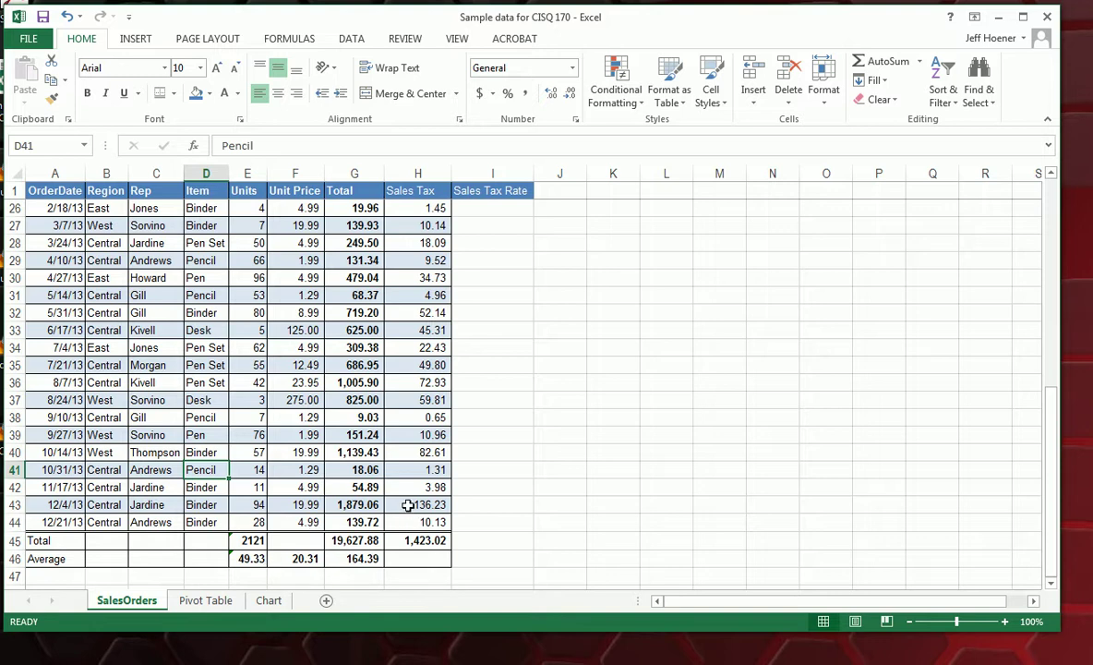
# - Paint row 43's formatting onto the Total and Average rows A45:H46
pyautogui.moveTo(407, 505); pyautogui.dragTo(54, 504)
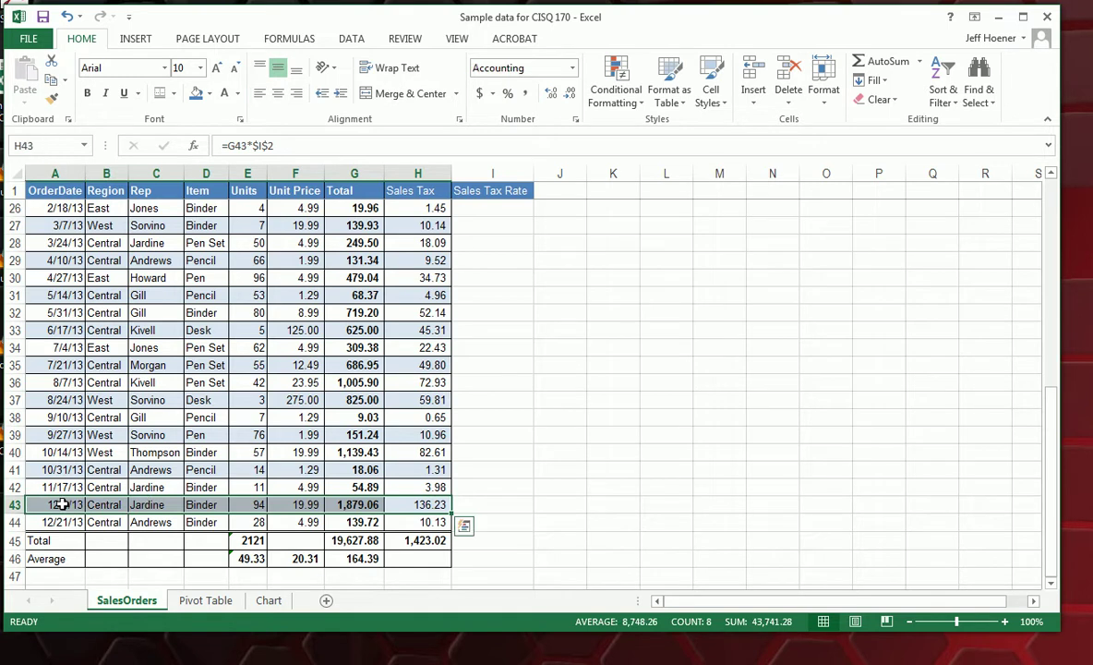
pyautogui.click(54, 102)
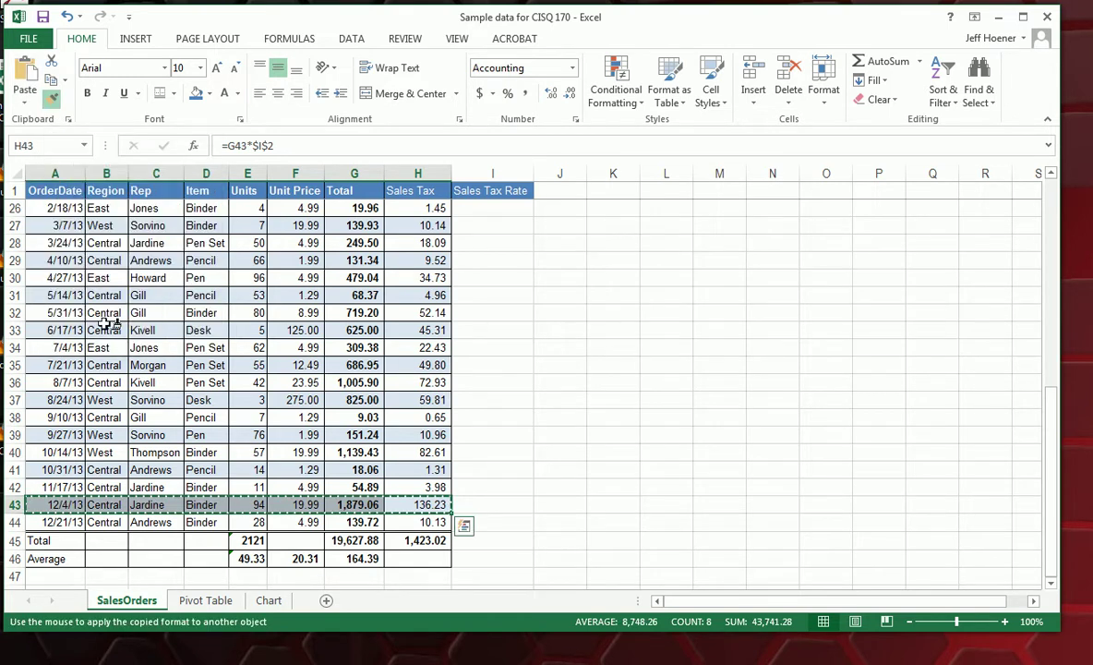
pyautogui.moveTo(41, 543); pyautogui.dragTo(420, 559)
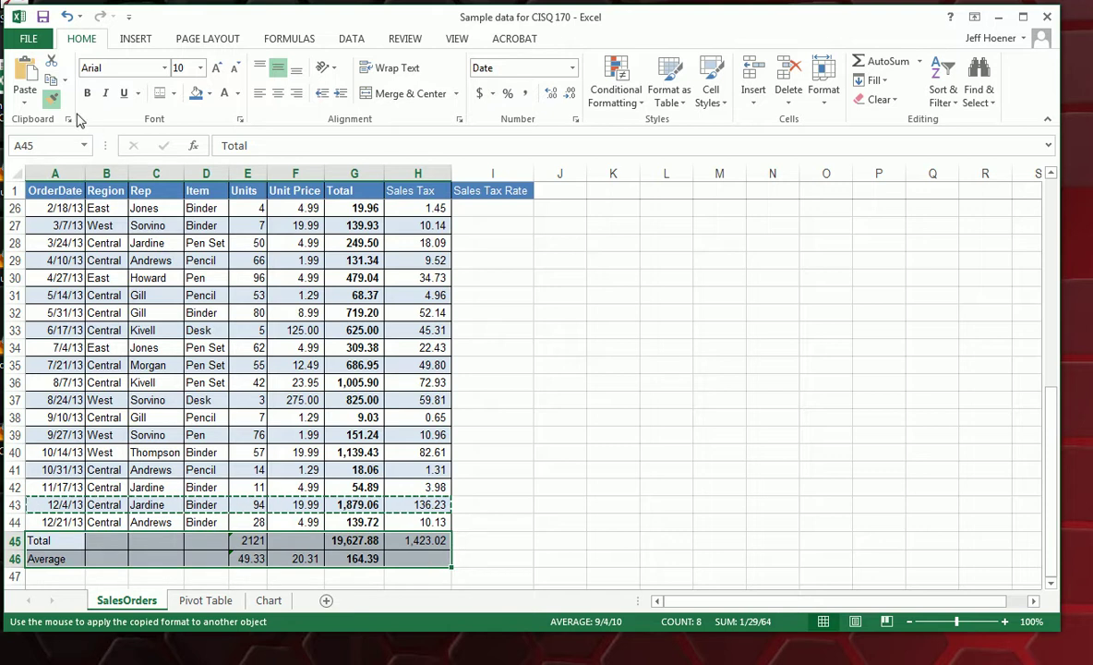
pyautogui.click(51, 99)
pyautogui.moveTo(455, 549)
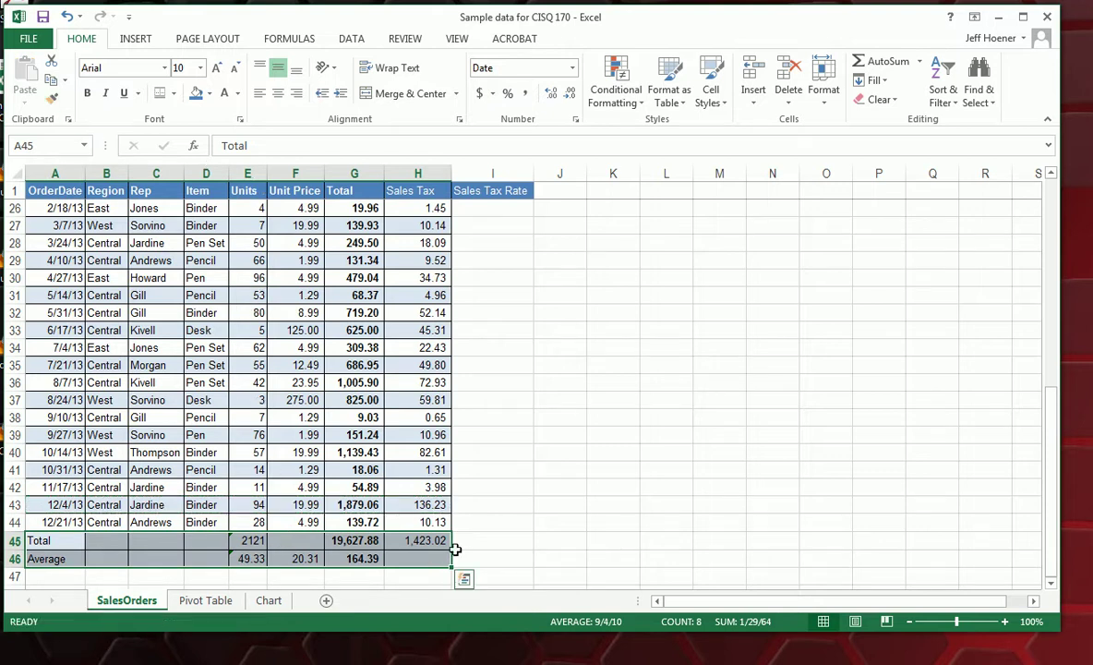
pyautogui.click(309, 542)
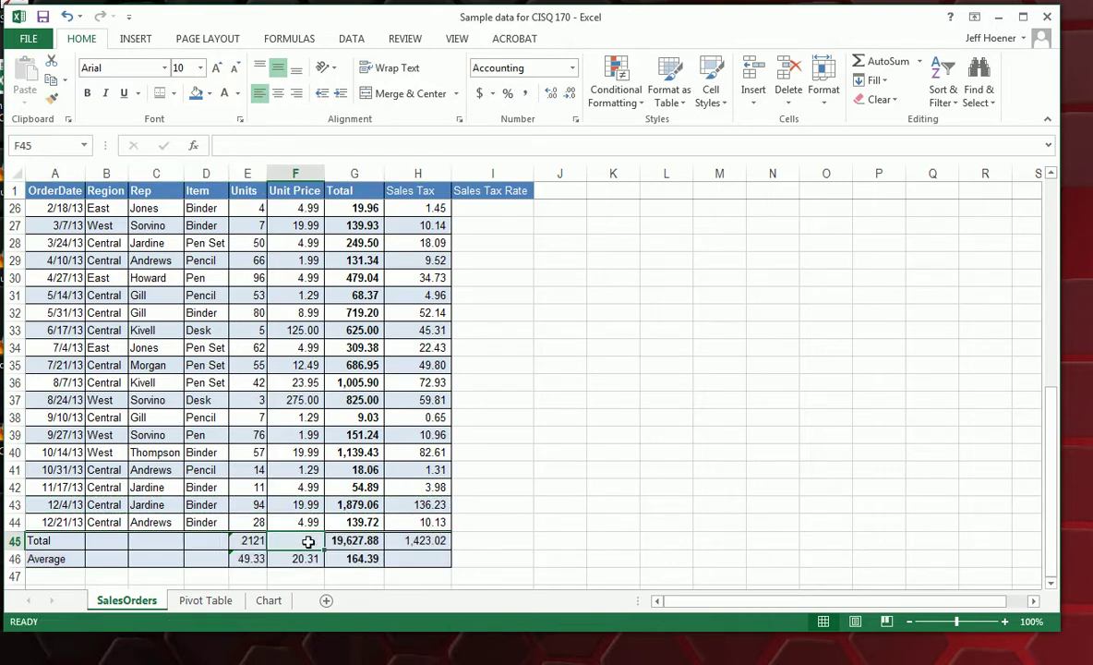
pyautogui.scroll(8, 308, 542)
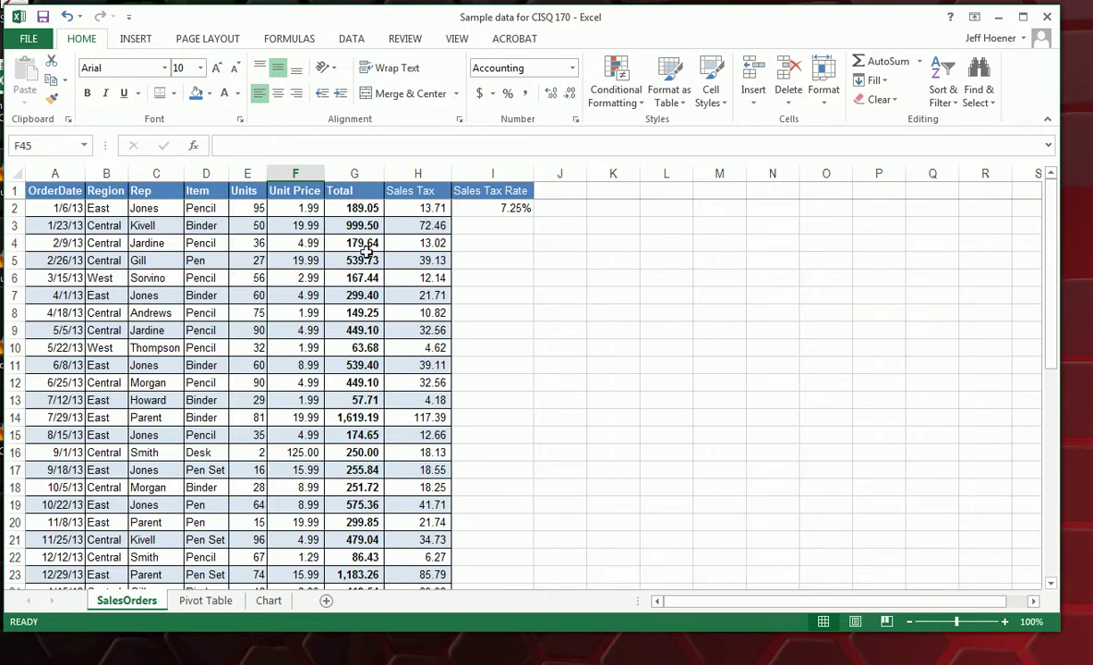
# - Select F2:H46, covering the Unit Price, Total and Sales Tax values
pyautogui.click(282, 205)
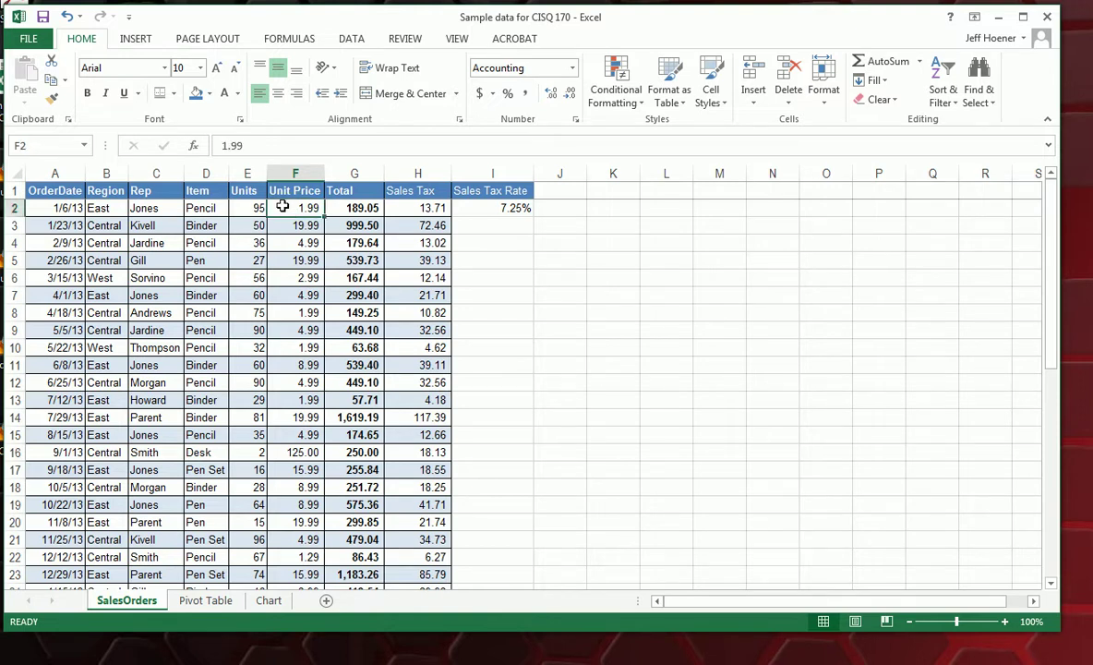
pyautogui.moveTo(283, 205); pyautogui.dragTo(417, 547)
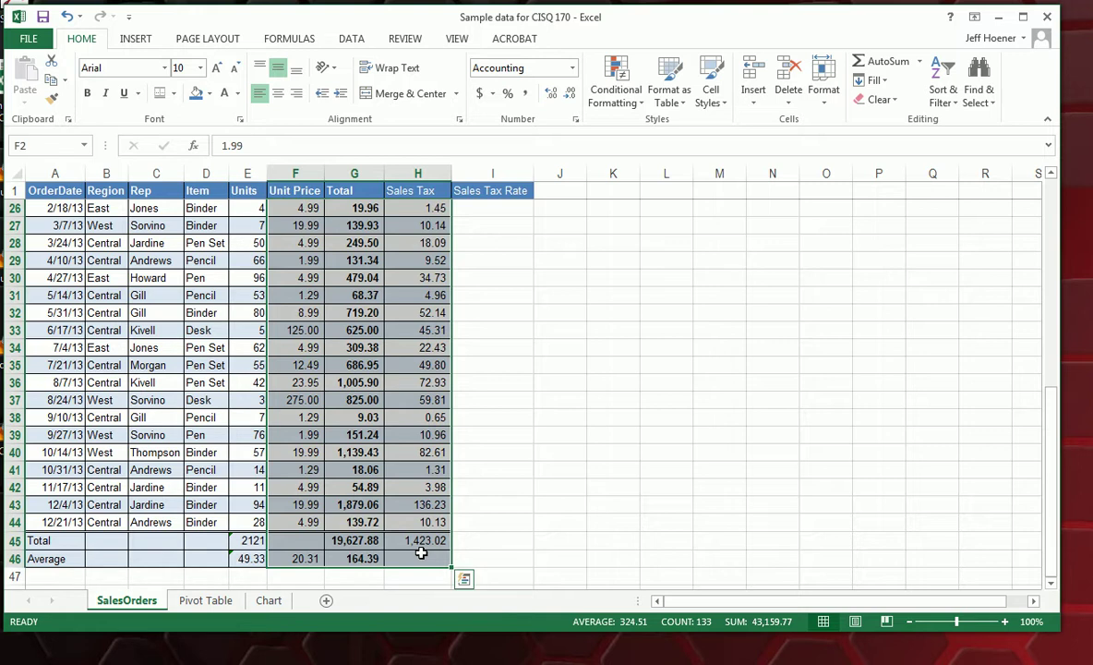
# - Format the selected cells as Currency with the $ symbol via Format Cells
pyautogui.rightClick(368, 366)
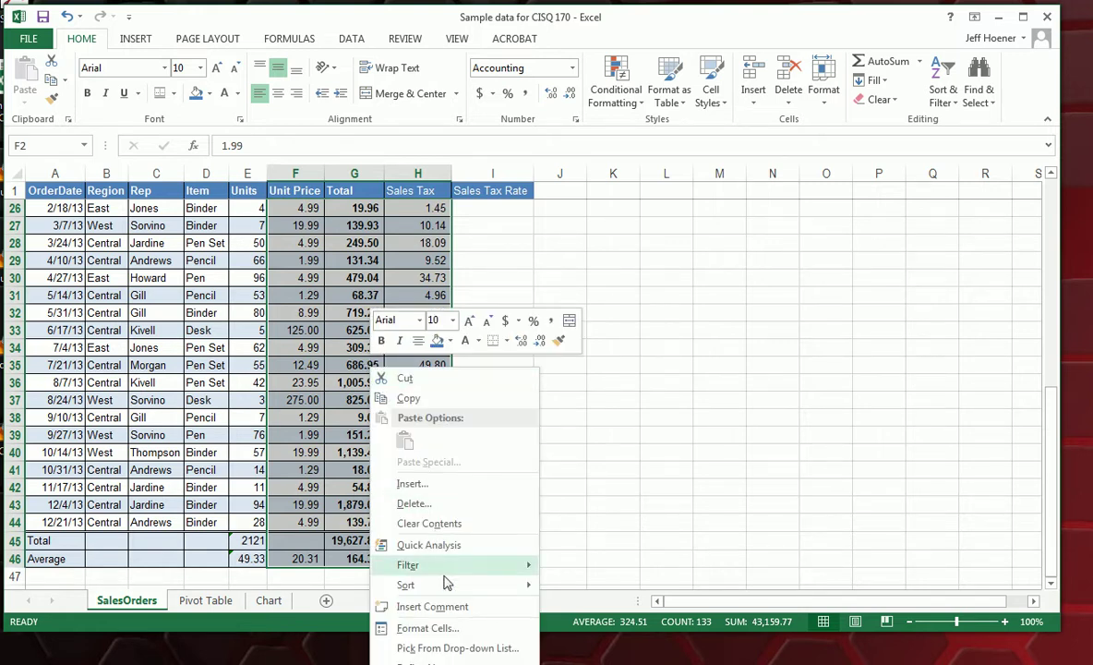
pyautogui.click(442, 628)
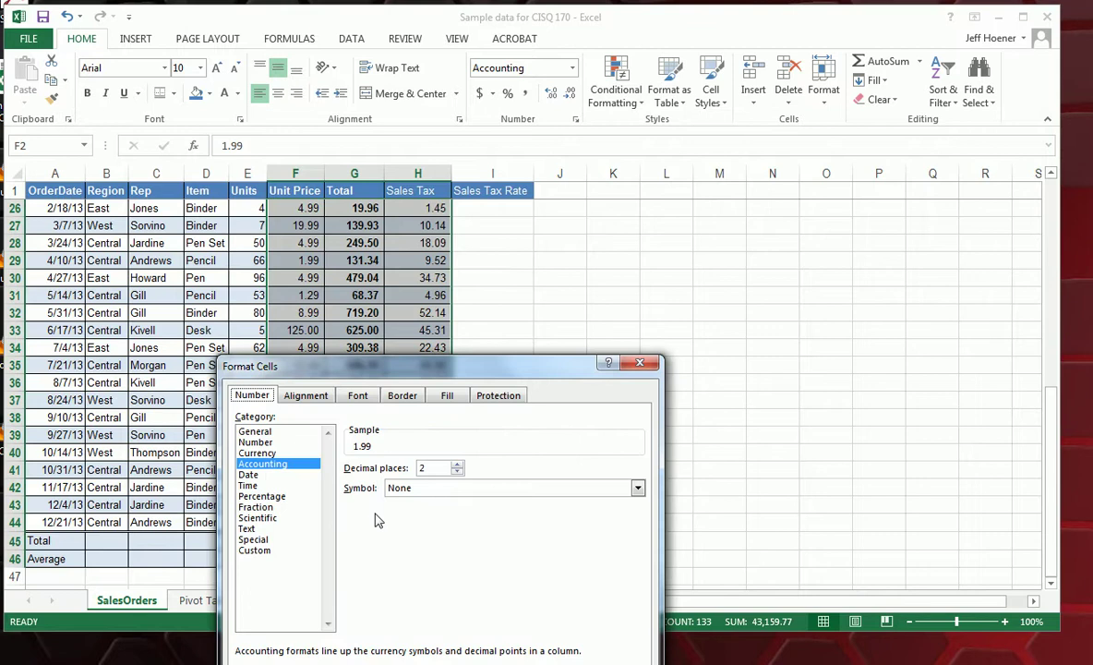
pyautogui.click(257, 454)
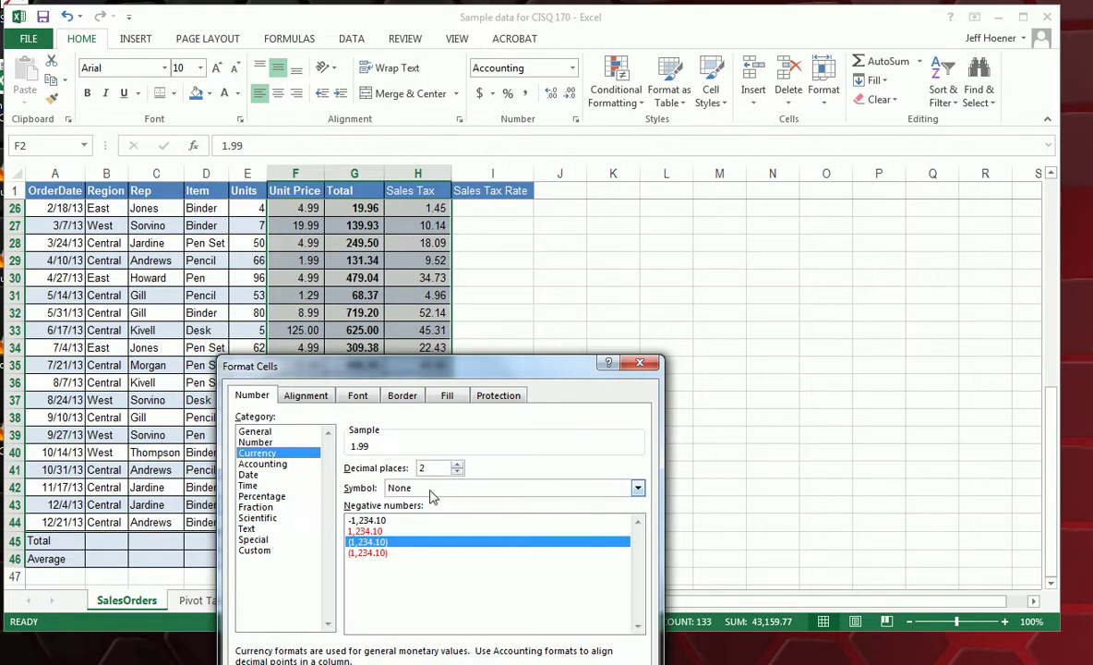
pyautogui.click(637, 488)
pyautogui.click(580, 513)
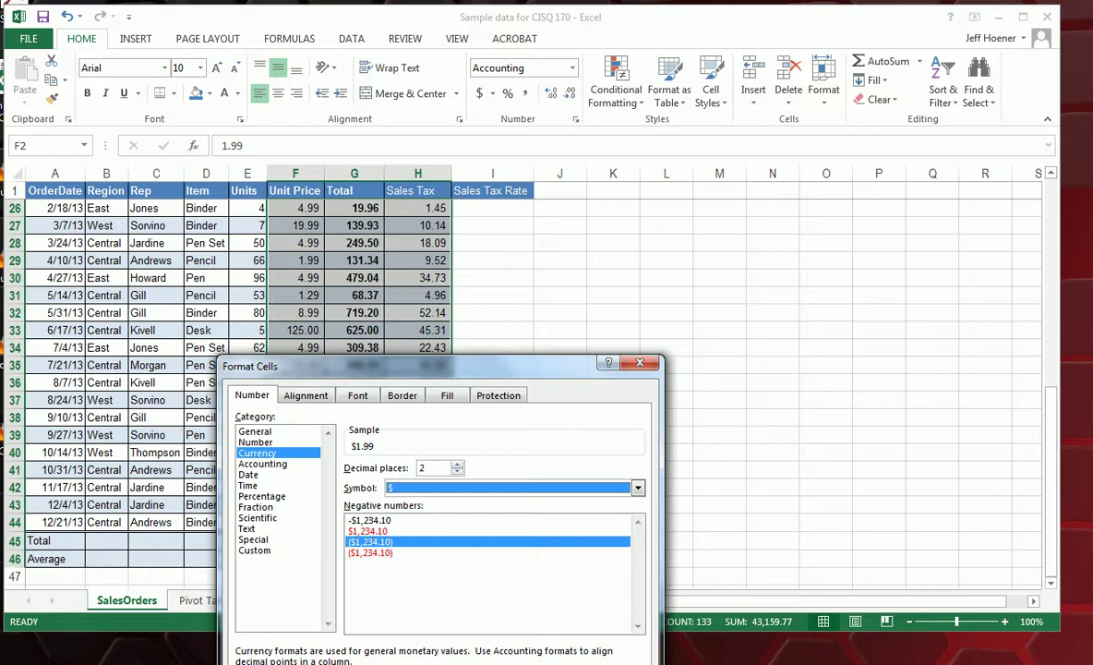
pyautogui.press('Return')
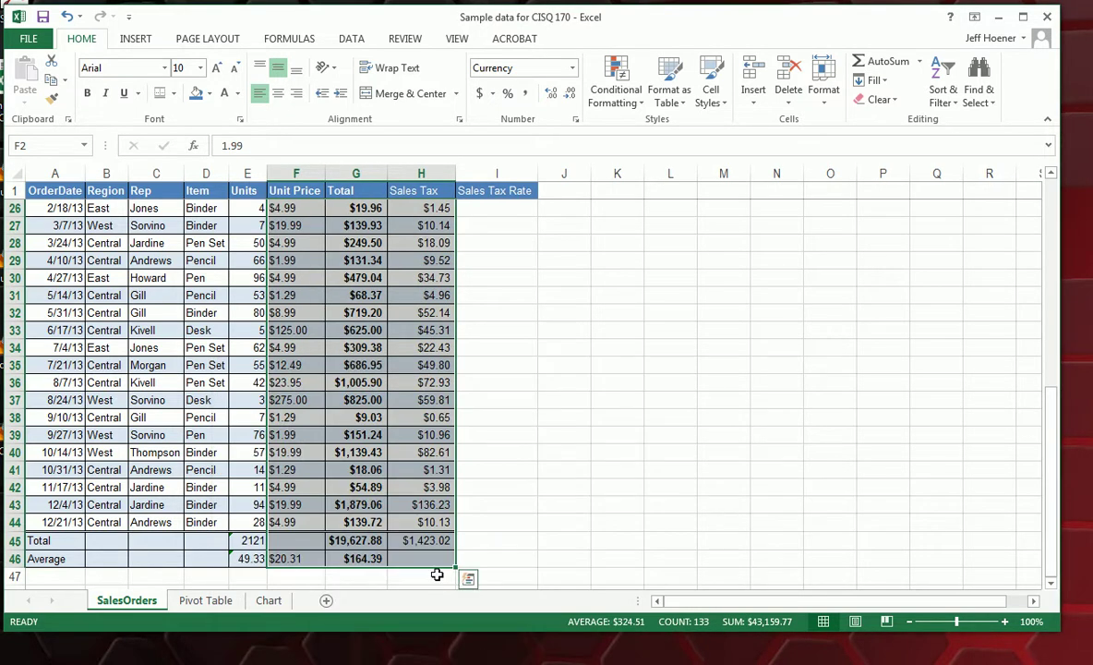
pyautogui.click(358, 487)
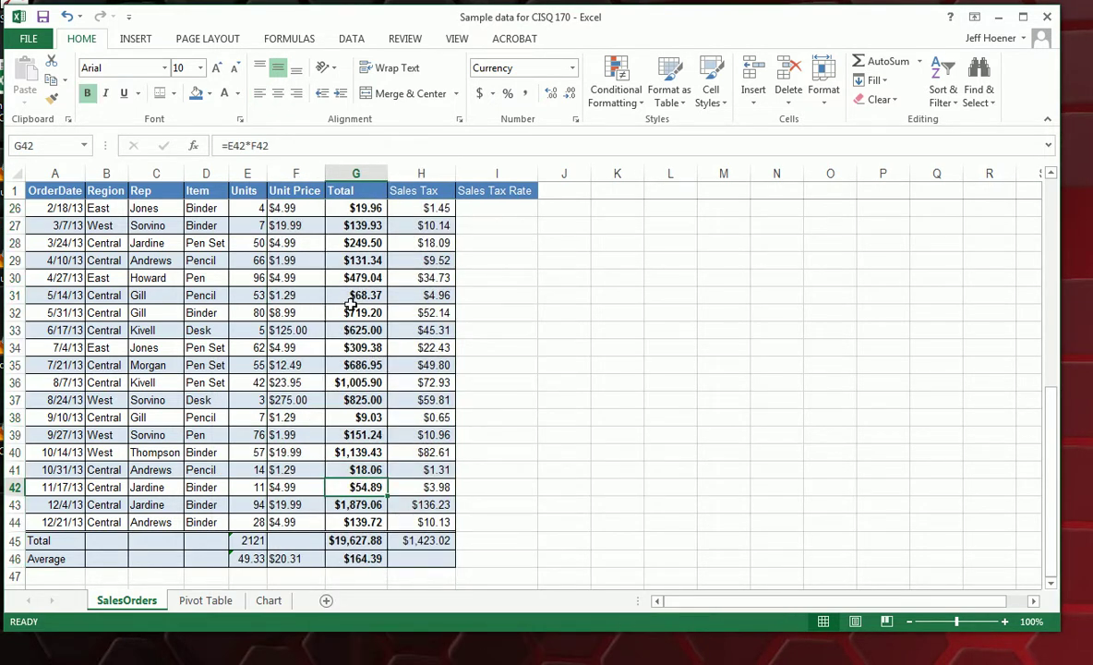
pyautogui.scroll(8, 294, 341)
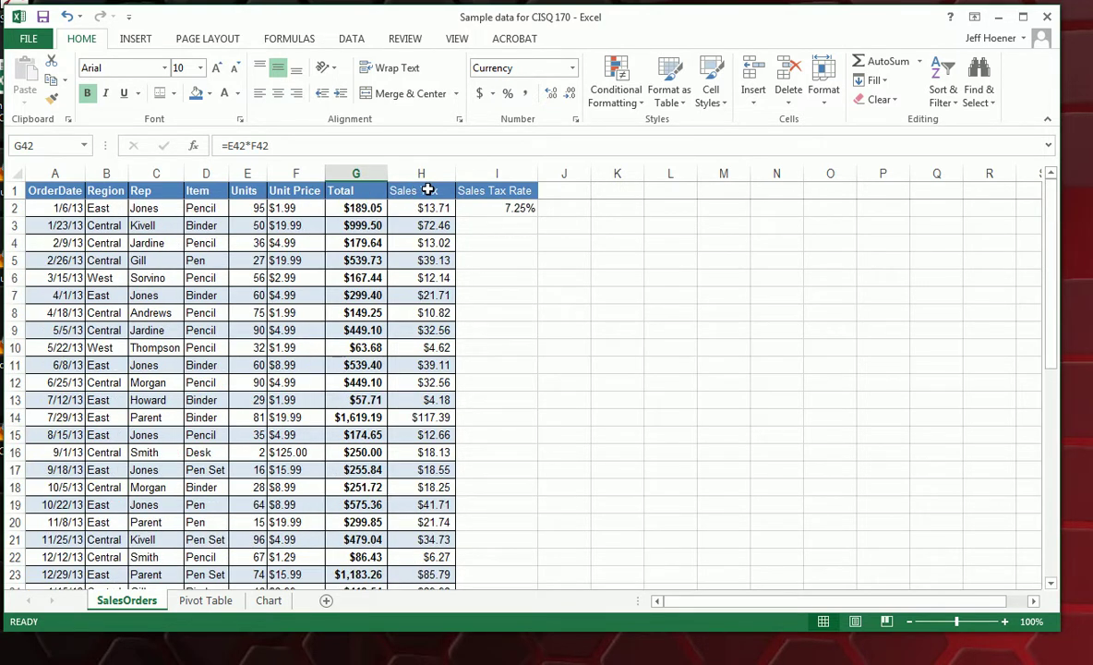
pyautogui.click(427, 189)
pyautogui.moveTo(427, 190); pyautogui.dragTo(77, 190)
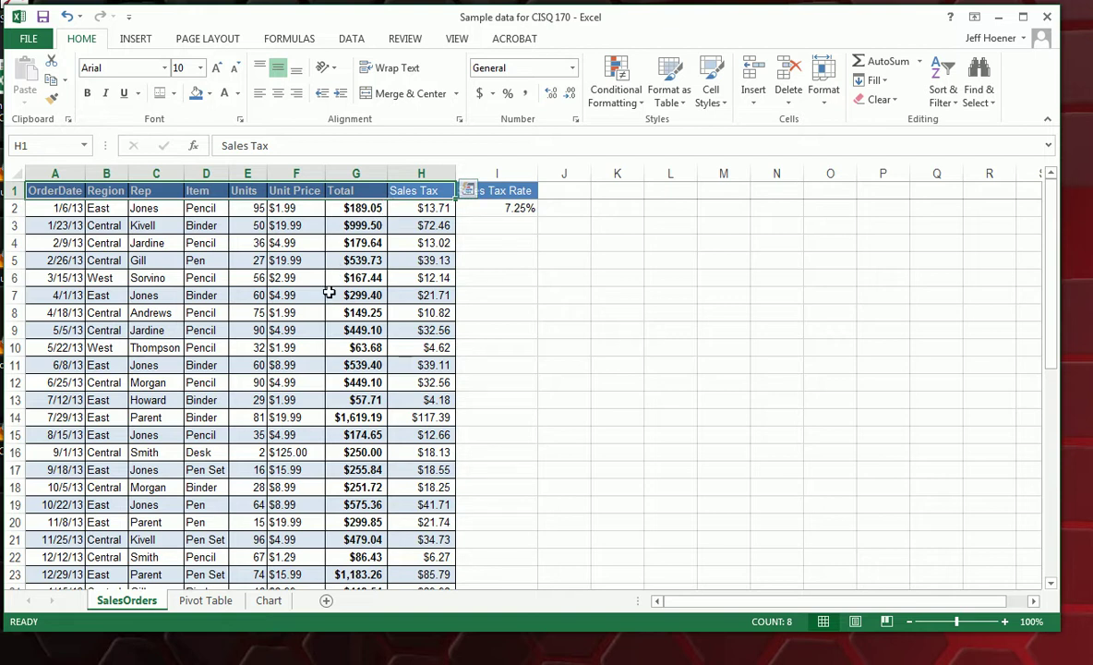
pyautogui.click(296, 173)
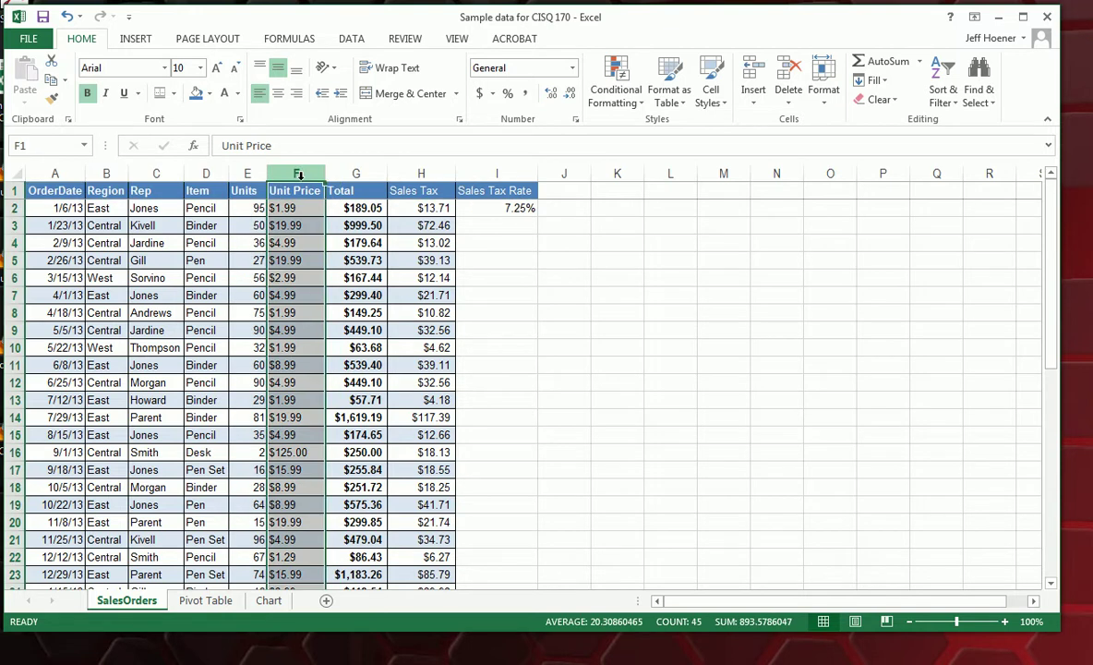
pyautogui.rightClick(300, 175)
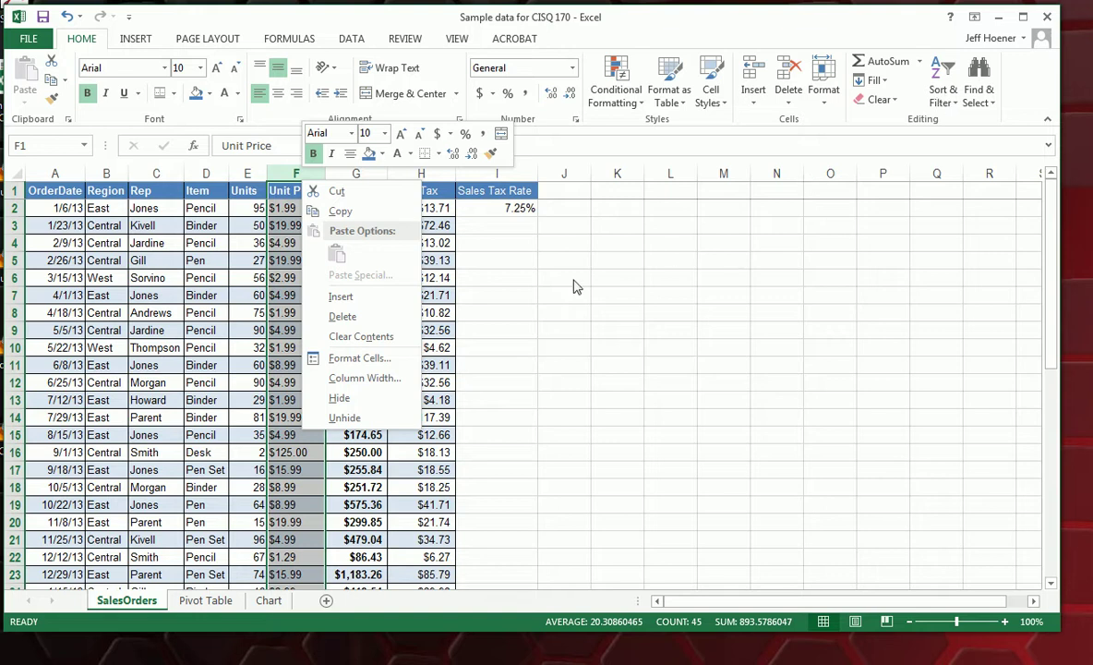
pyautogui.press('Escape')
pyautogui.click(304, 208)
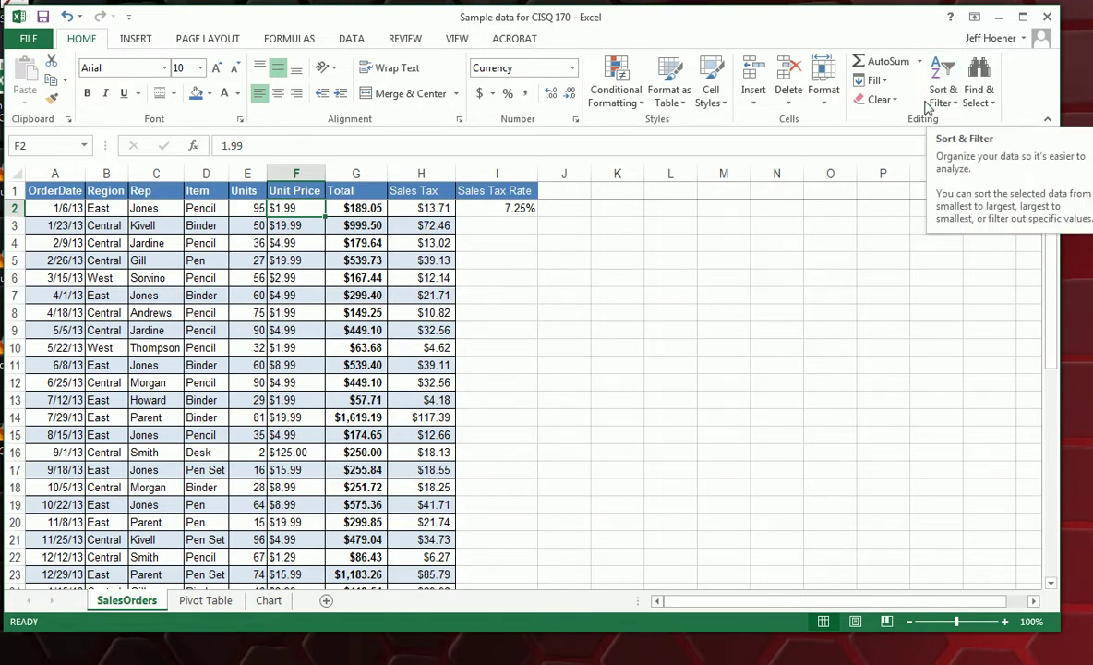
pyautogui.click(299, 175)
pyautogui.click(296, 191)
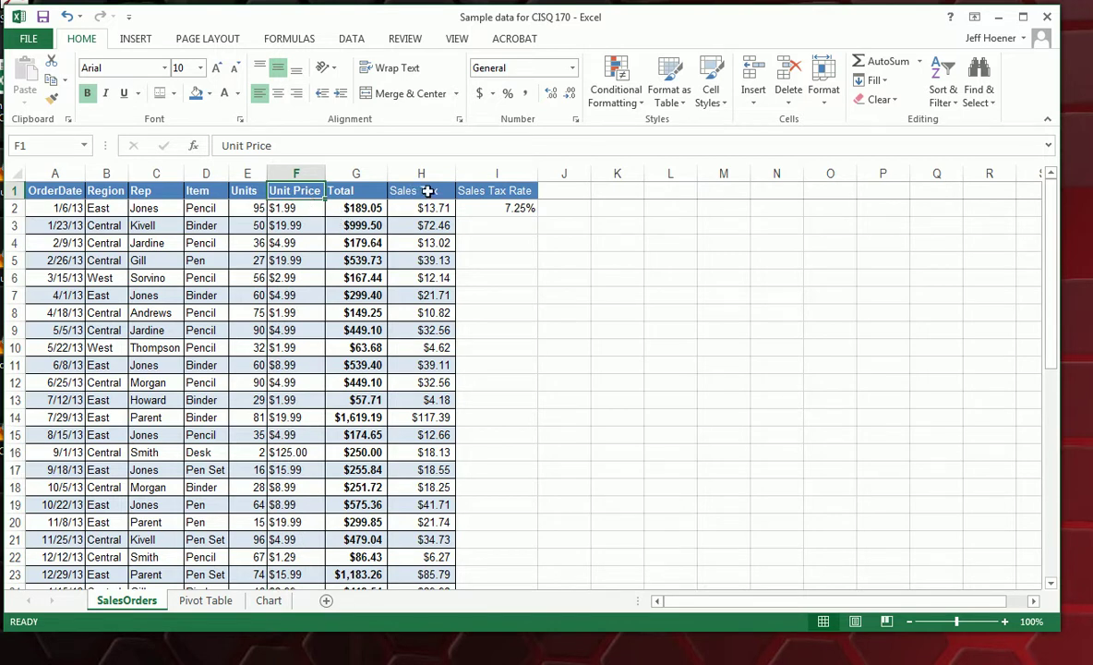
pyautogui.moveTo(415, 192); pyautogui.dragTo(73, 189)
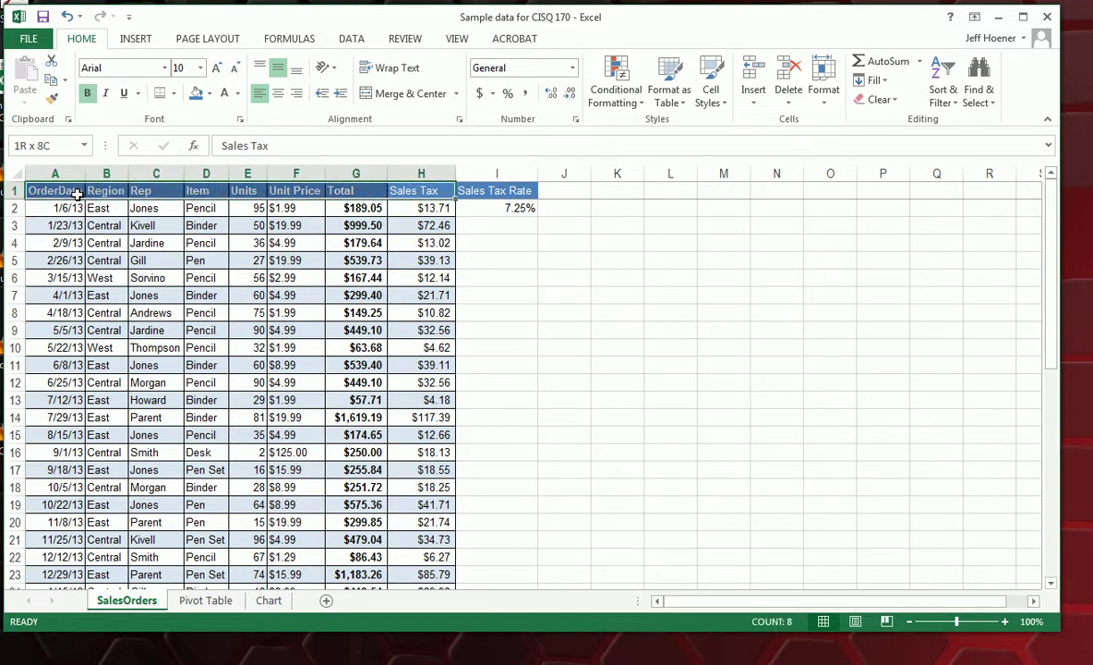
# - Apply Sort & Filter > Filter to the selected header row, OrderDate through Sales Tax
pyautogui.click(938, 99)
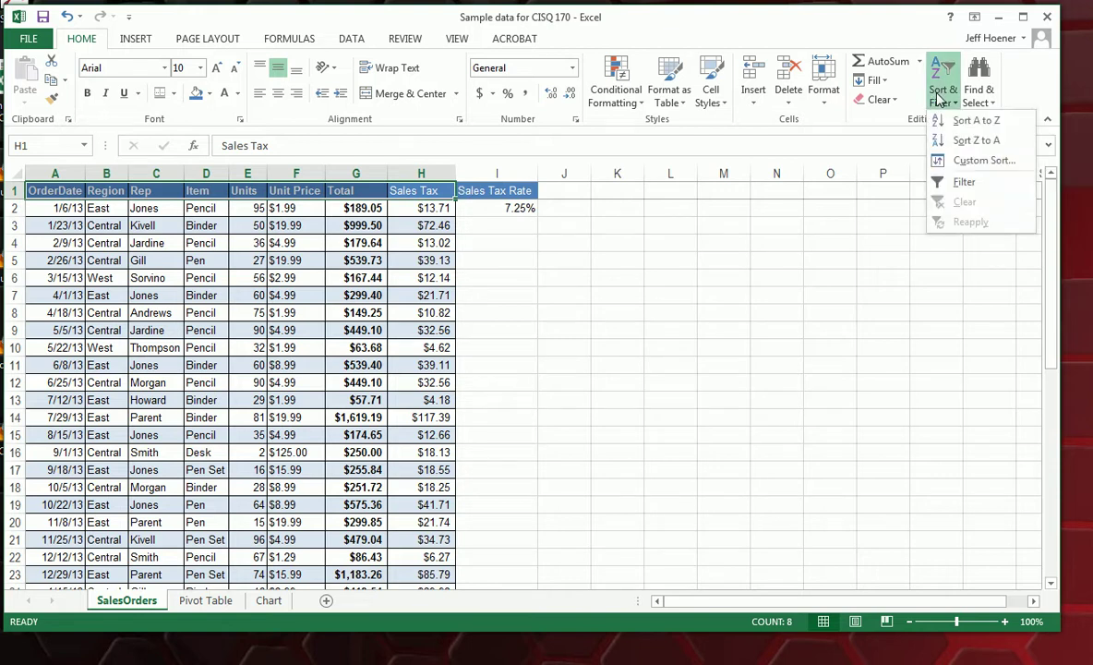
pyautogui.click(964, 185)
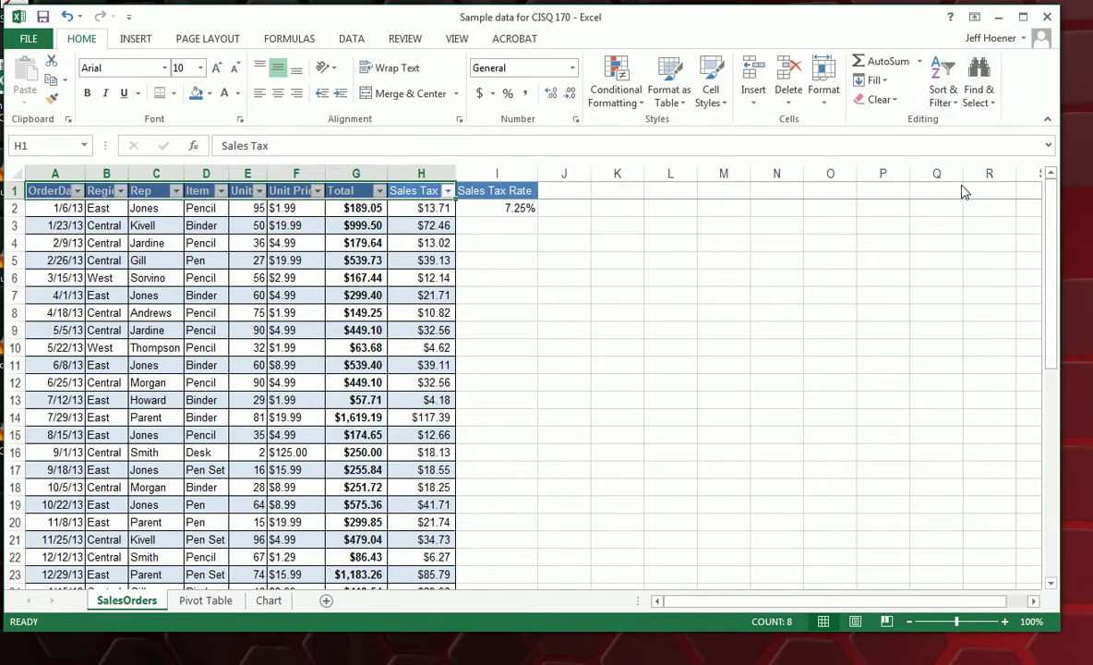
pyautogui.click(120, 191)
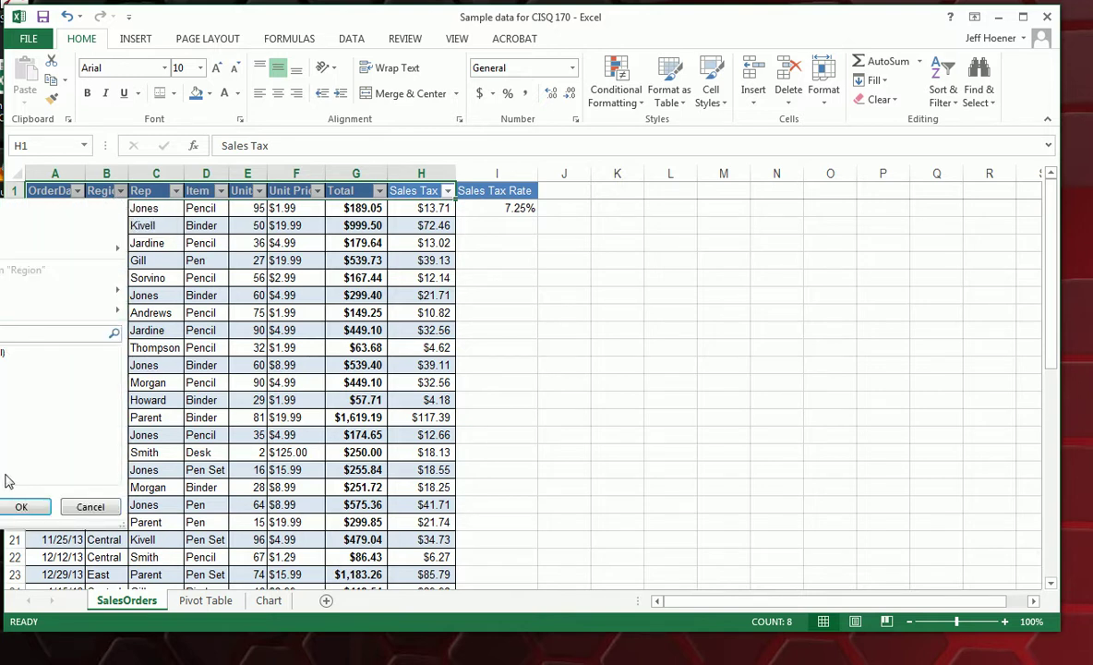
pyautogui.click(25, 506)
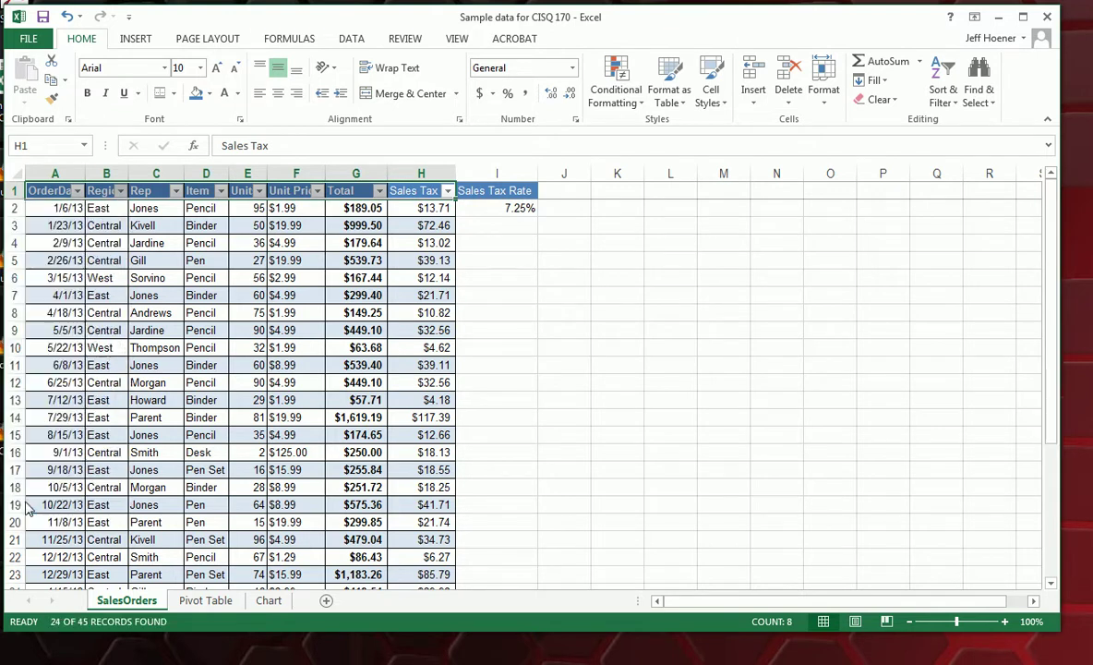
pyautogui.scroll(-4, 89, 318)
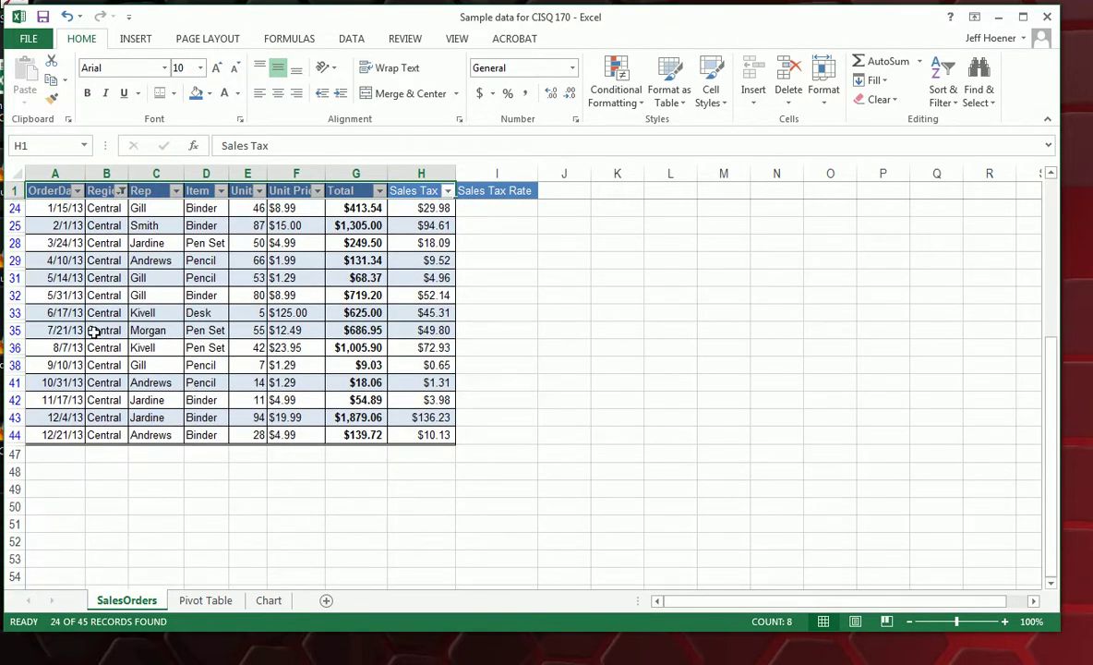
pyautogui.scroll(4, 93, 330)
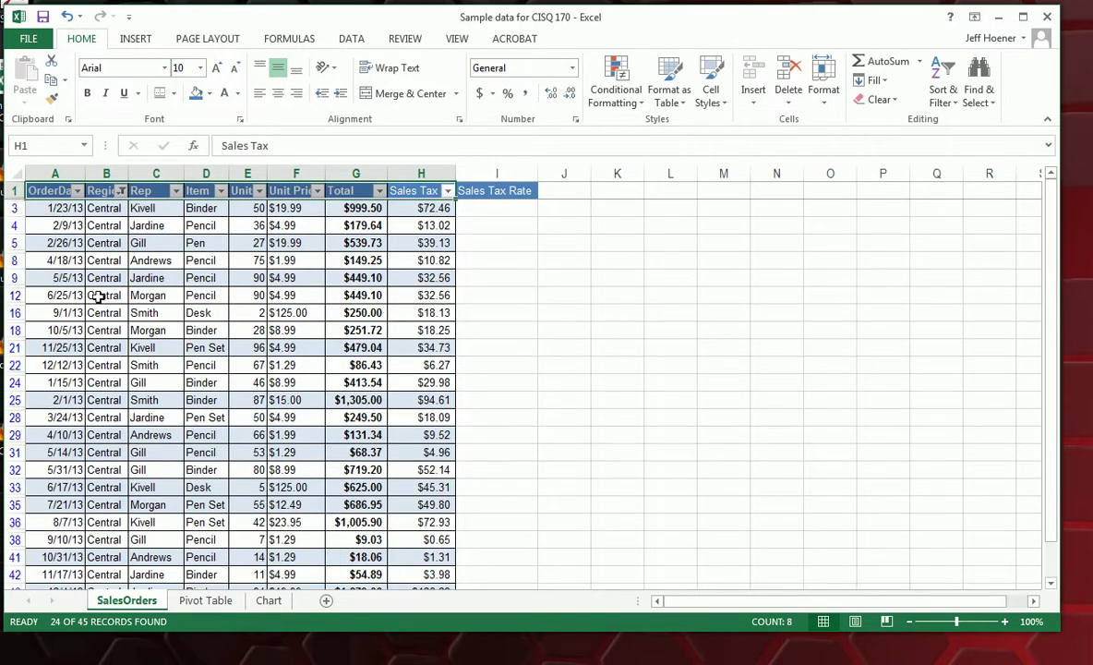
pyautogui.click(121, 191)
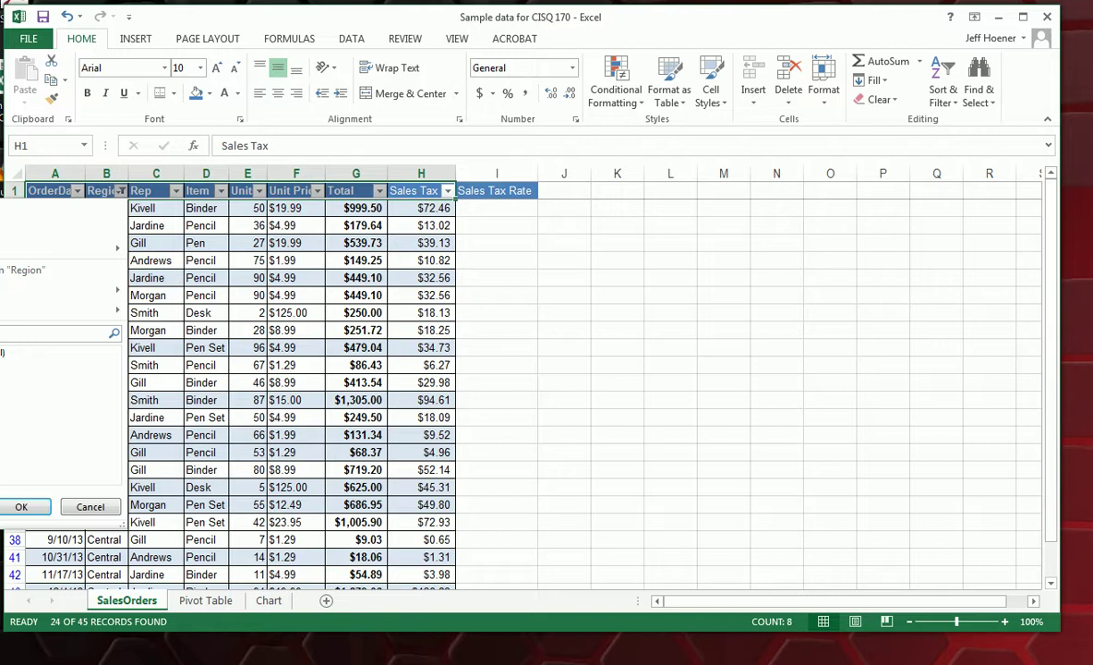
pyautogui.click(22, 507)
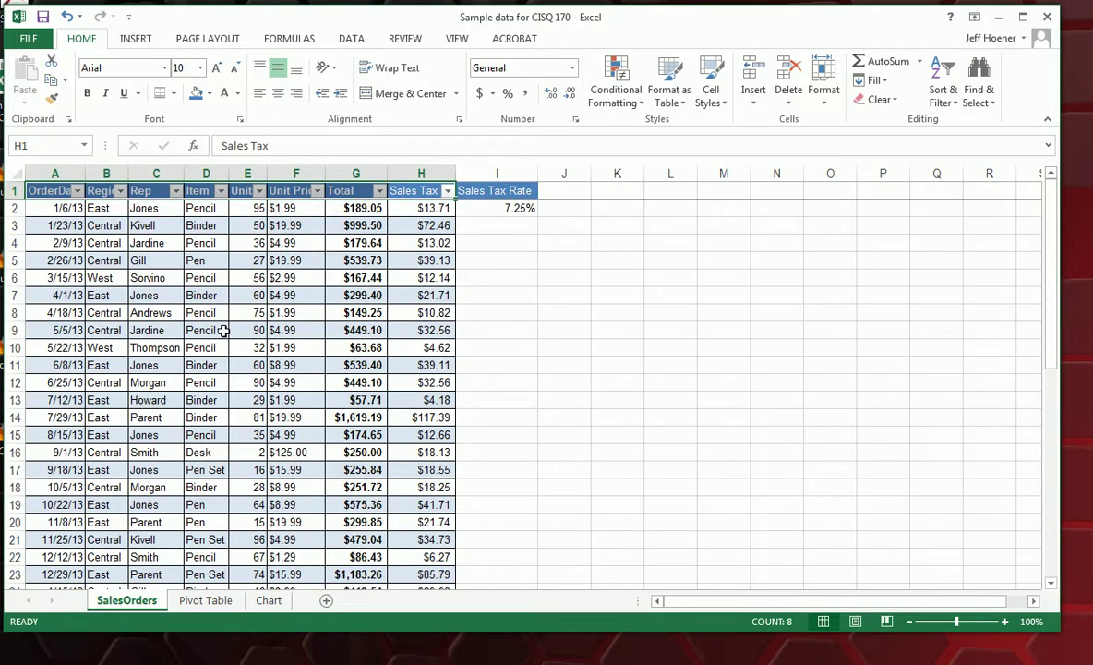
pyautogui.click(198, 259)
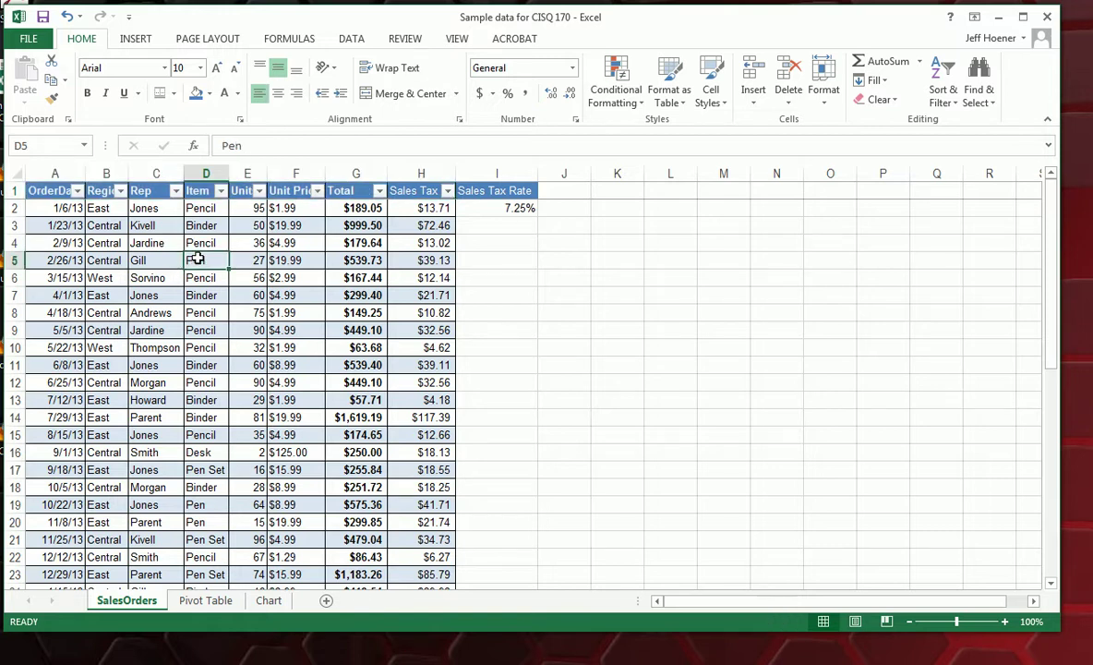
# - AutoFit columns A, B, E and F, then narrow the Units column to 5.86
pyautogui.doubleClick(83, 173)
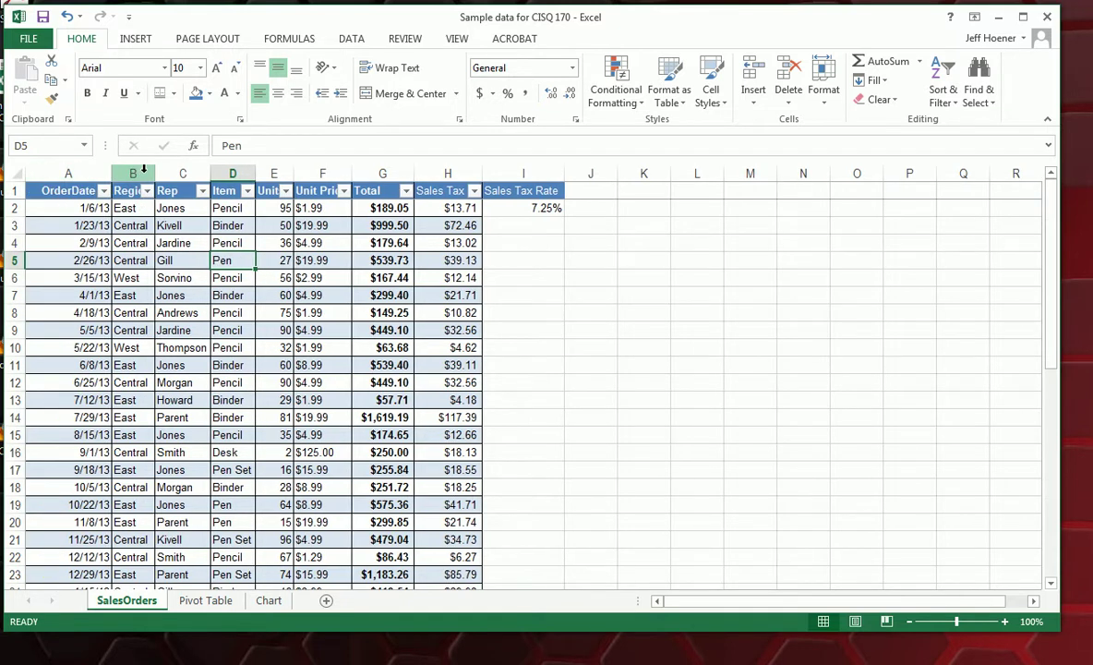
pyautogui.doubleClick(155, 173)
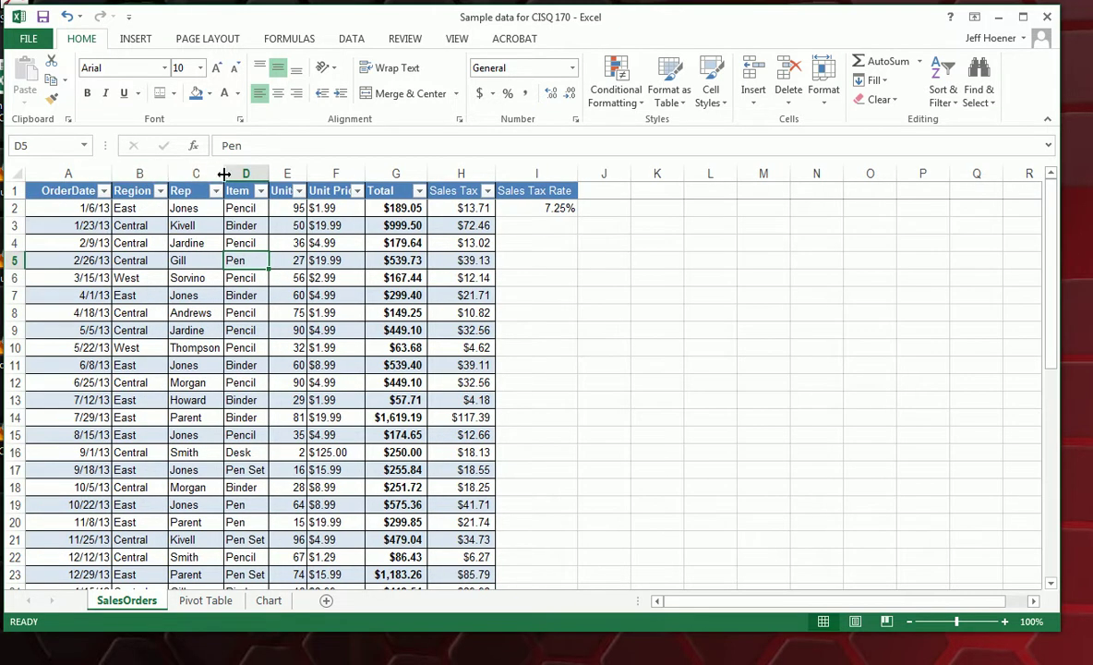
pyautogui.doubleClick(302, 175)
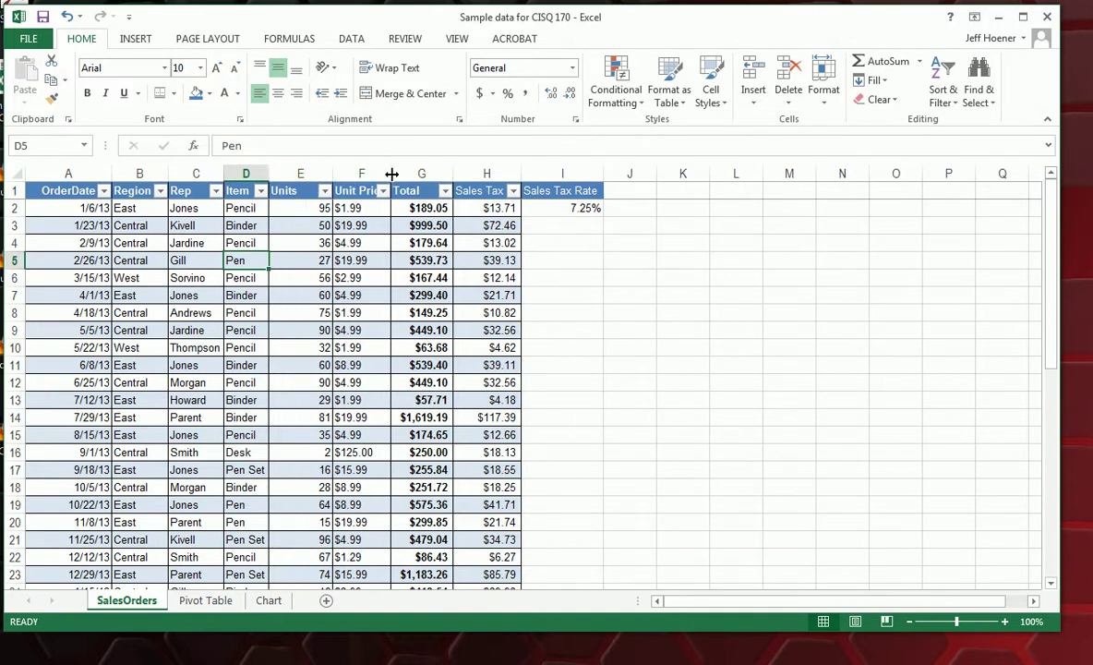
pyautogui.doubleClick(392, 174)
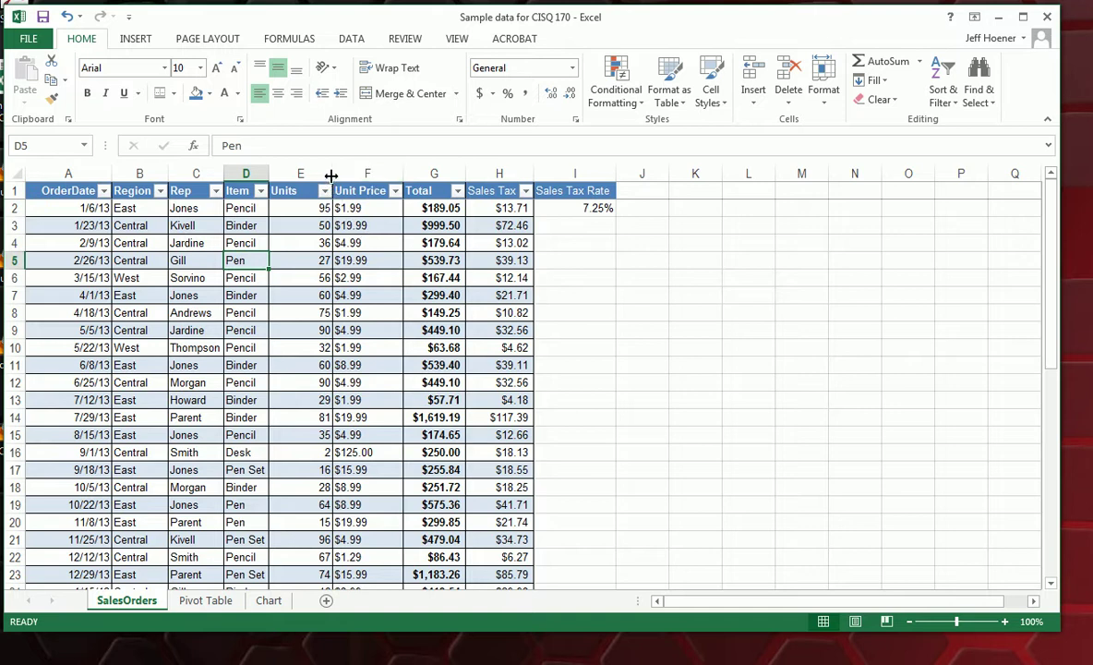
pyautogui.moveTo(330, 175)
pyautogui.mouseDown()
pyautogui.moveTo(301, 175)
pyautogui.moveTo(312, 174)
pyautogui.mouseUp()
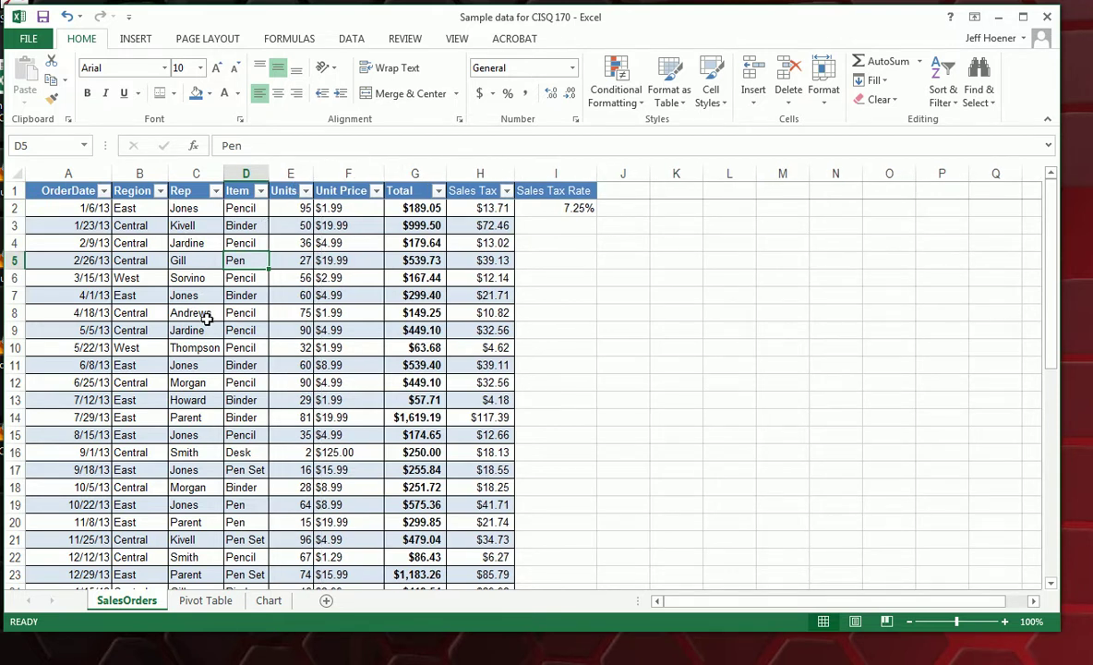
# - Scroll down and back up the table, then press F5 to show the message box with 1
pyautogui.scroll(-10, 231, 416)
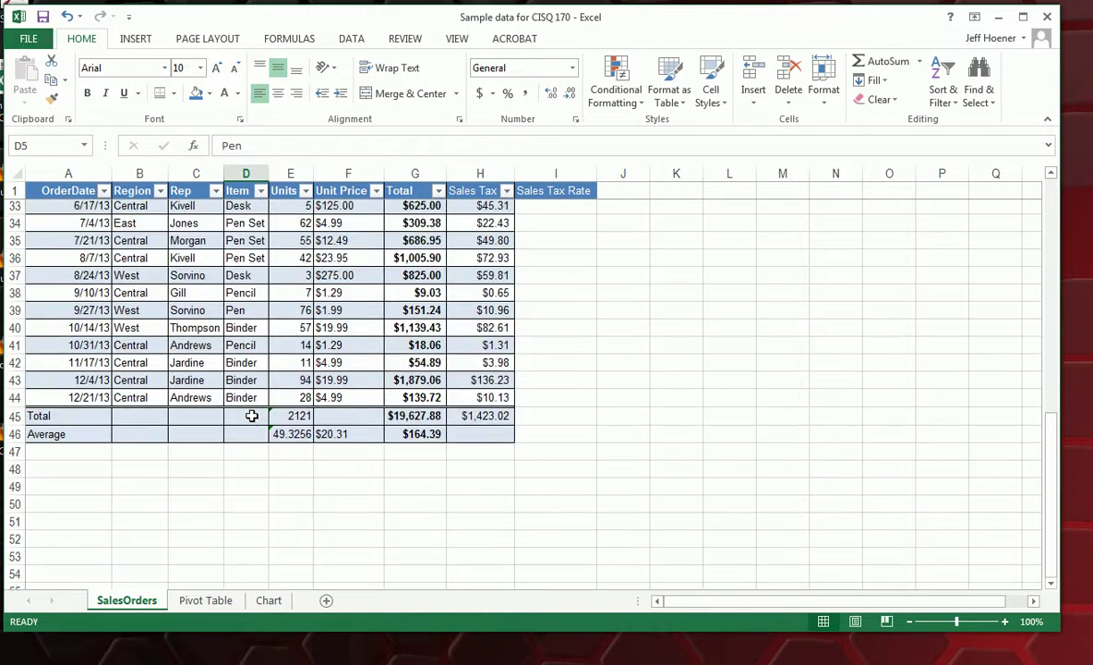
pyautogui.scroll(10, 251, 416)
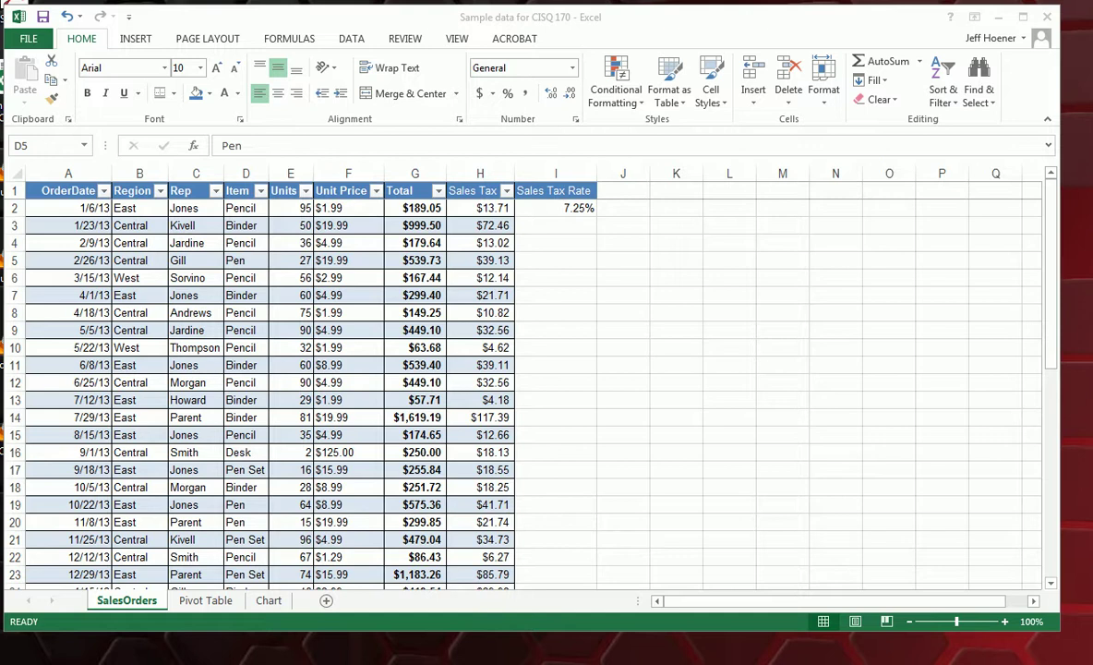
pyautogui.press('F5')
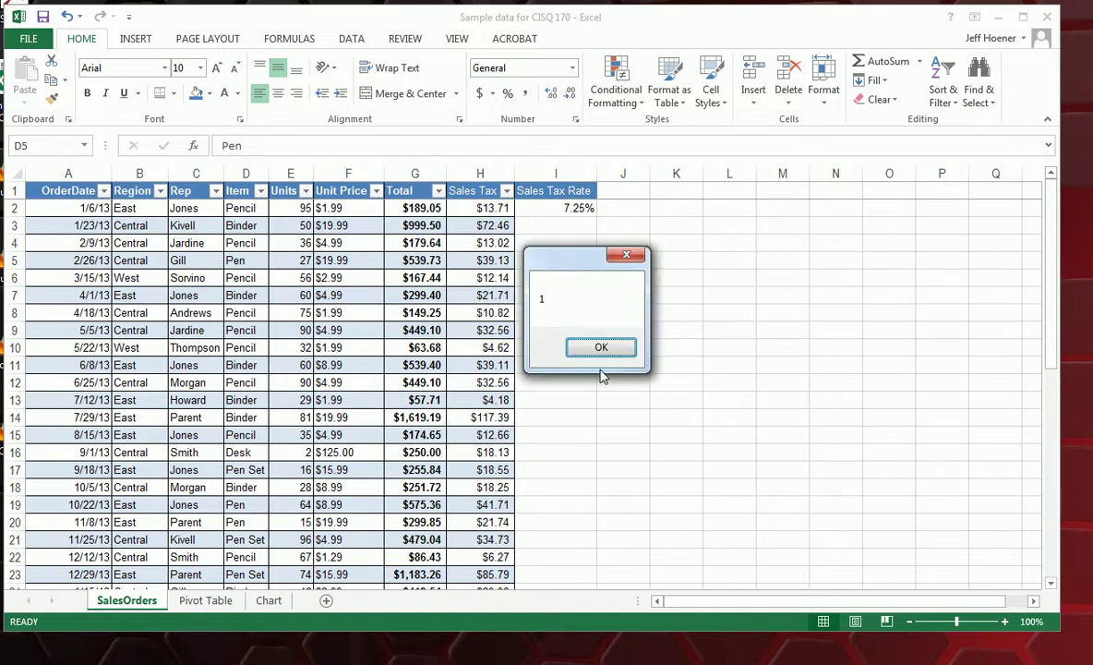